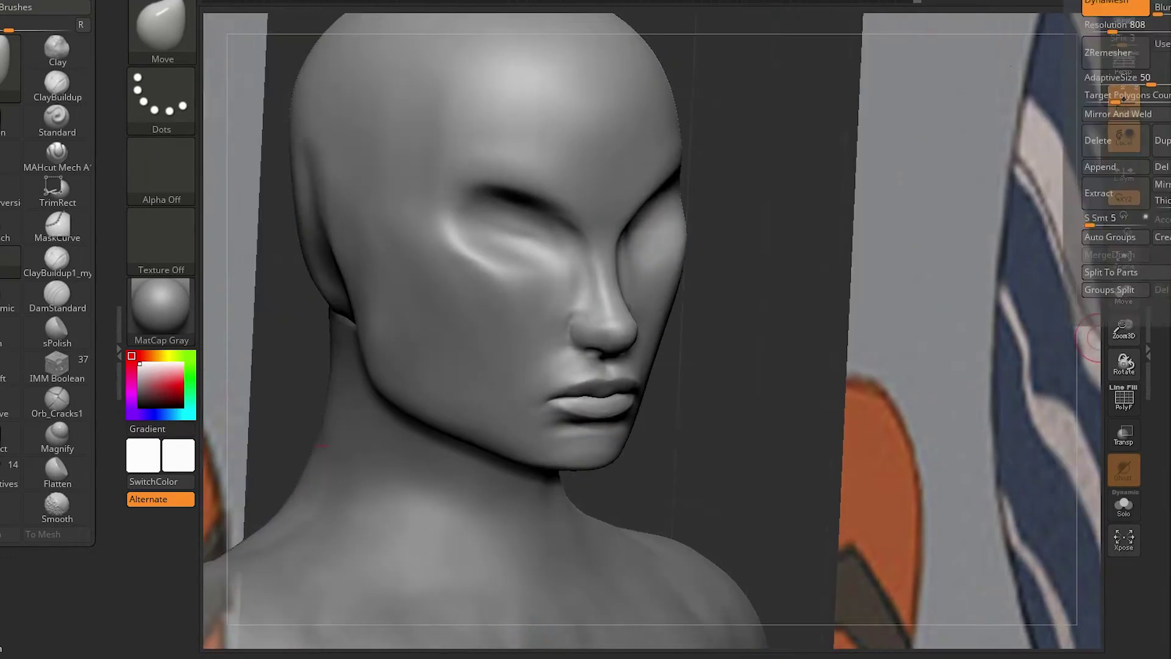
Append a PM3D sphere subtool to serve as the eyeballs.
click(1168, 148)
click(567, 235)
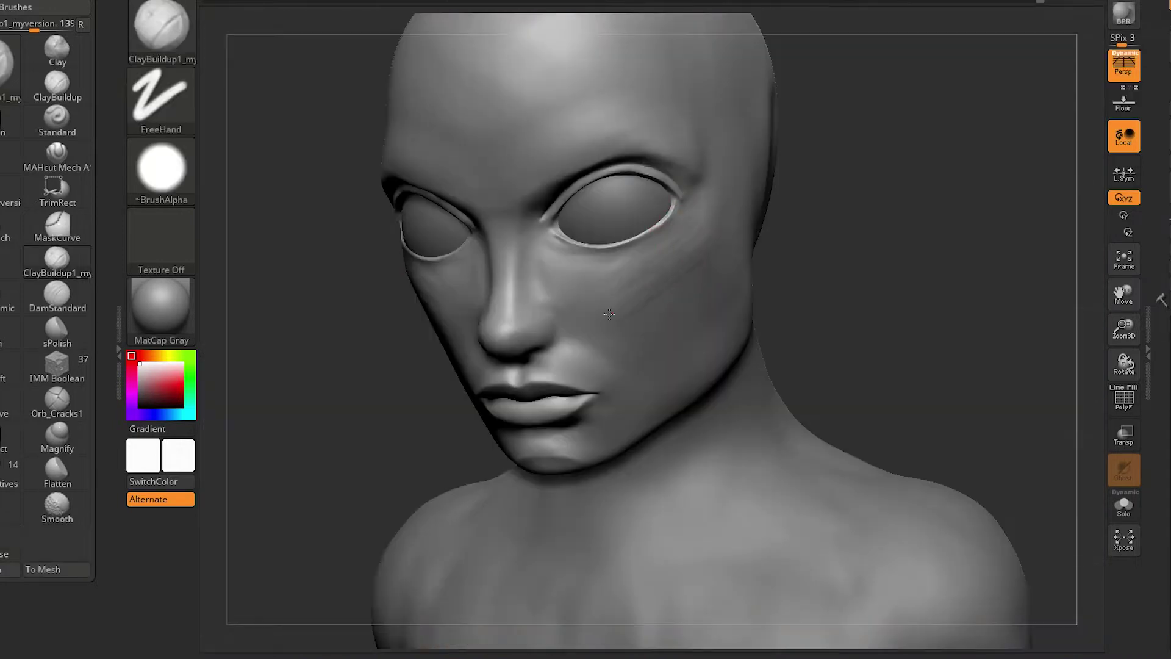
Frame the bust and inspect the face from front and three-quarter angles.
mouse_move(671, 244)
mouse_down()
mouse_move(920, 256)
mouse_move(818, 295)
mouse_move(717, 229)
mouse_move(633, 213)
mouse_up()
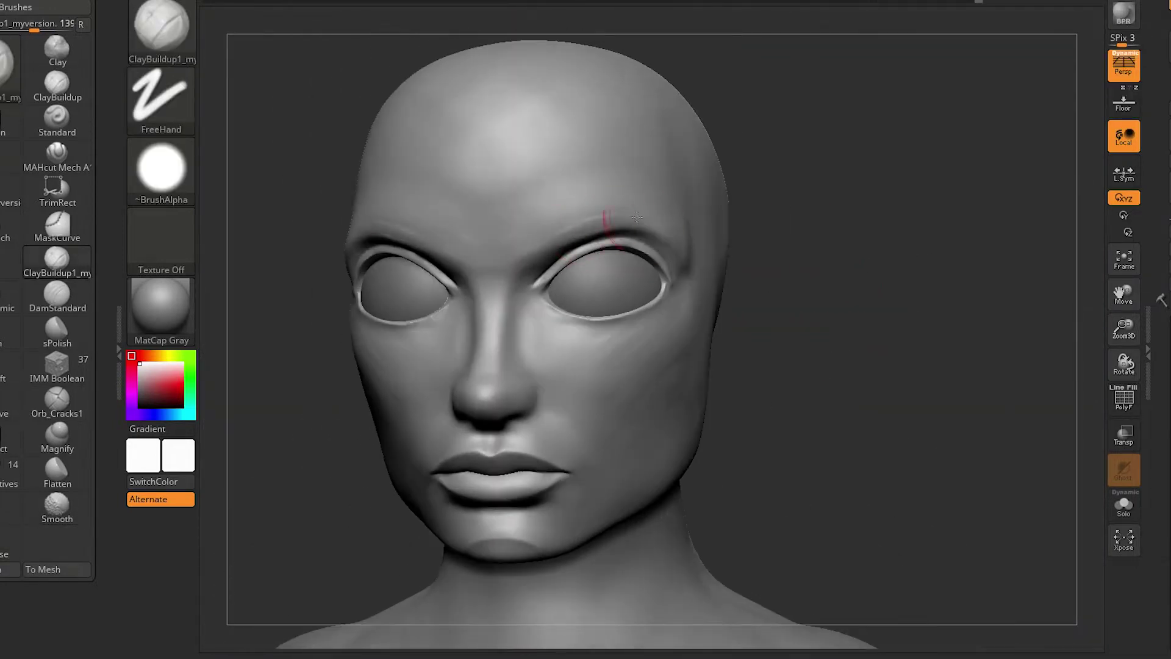
mouse_move(888, 369)
mouse_down()
mouse_move(904, 418)
mouse_move(946, 217)
mouse_move(893, 293)
mouse_up()
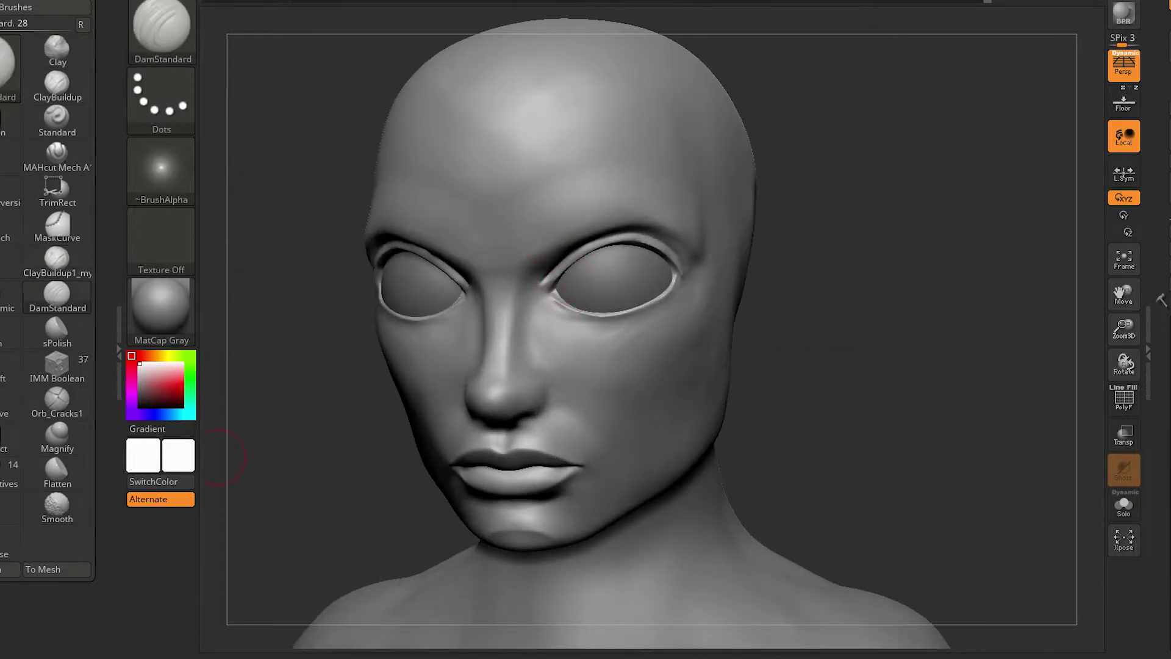
mouse_move(222, 456)
mouse_down()
mouse_move(889, 386)
mouse_move(904, 374)
mouse_move(799, 335)
mouse_move(804, 362)
mouse_move(884, 248)
mouse_move(866, 287)
mouse_up()
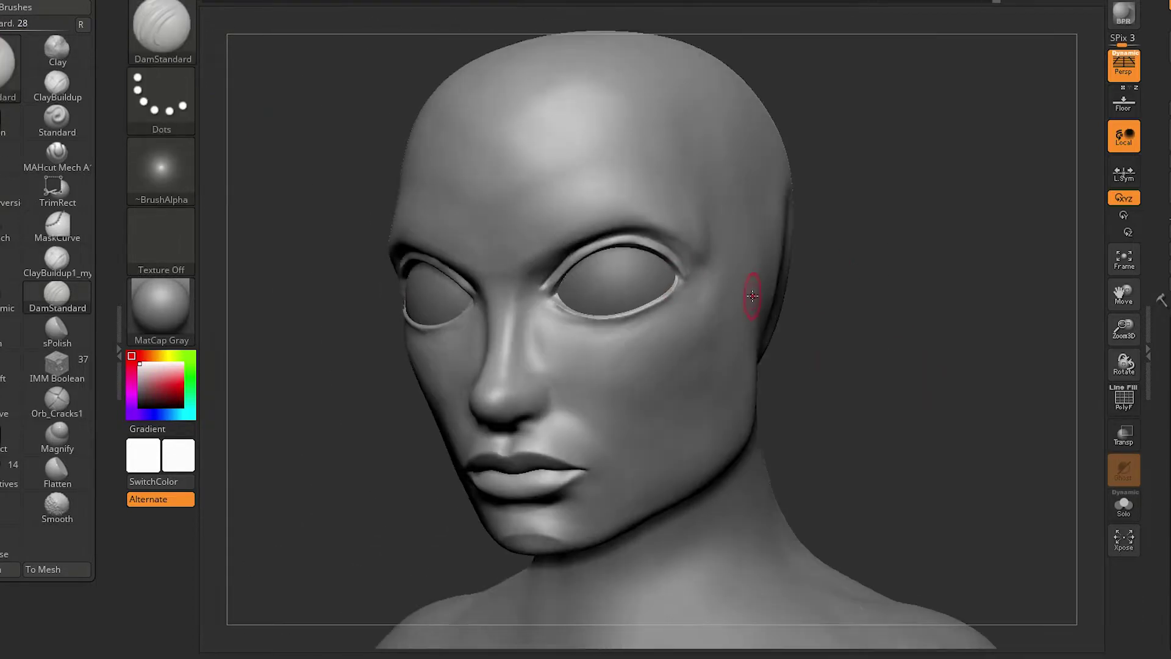
key(f)
drag(819, 424, 797, 299)
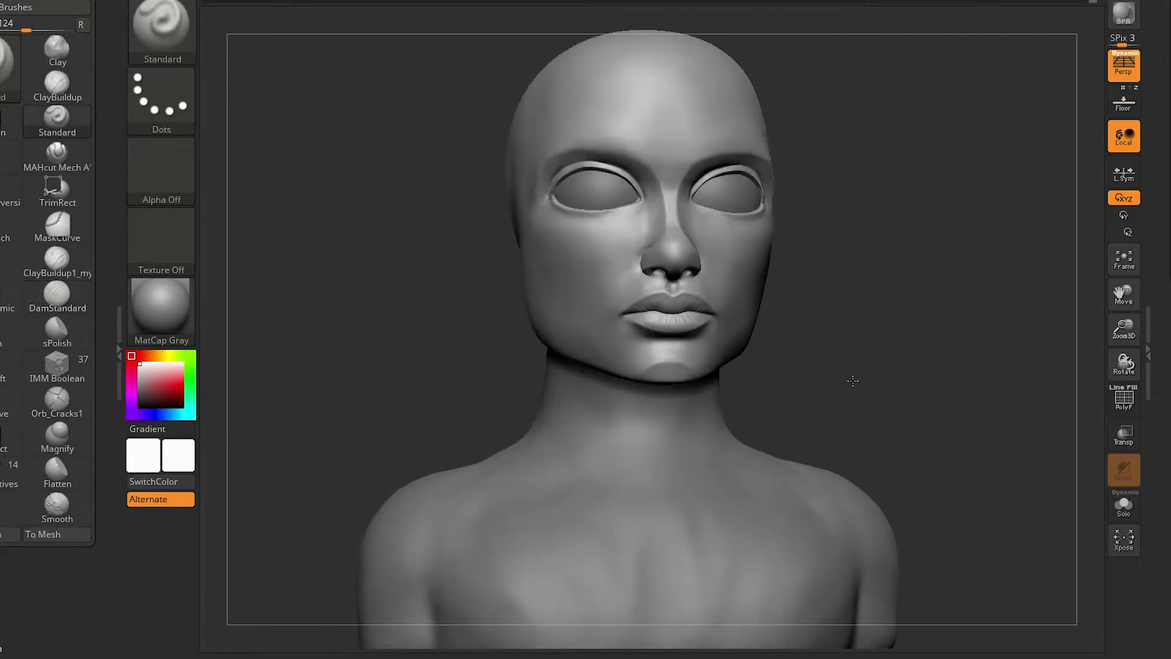
mouse_move(854, 380)
mouse_down()
mouse_move(913, 353)
mouse_move(878, 311)
mouse_move(282, 651)
mouse_up()
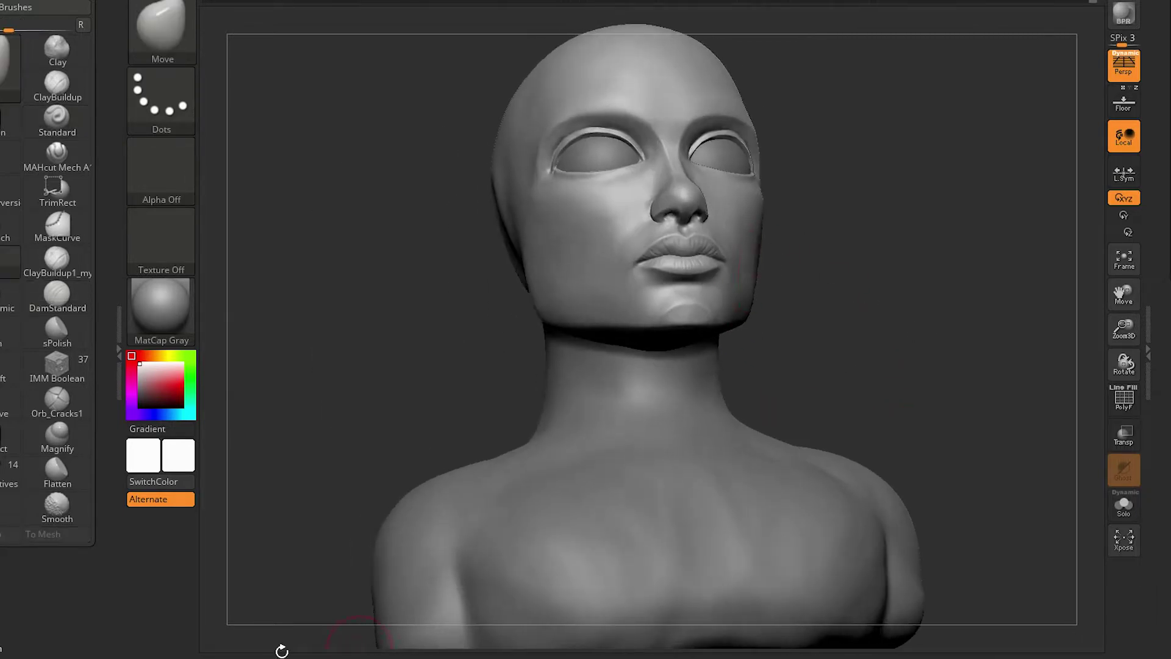
mouse_move(886, 255)
mouse_down()
mouse_move(875, 418)
mouse_move(925, 374)
mouse_move(811, 431)
mouse_move(951, 435)
mouse_up()
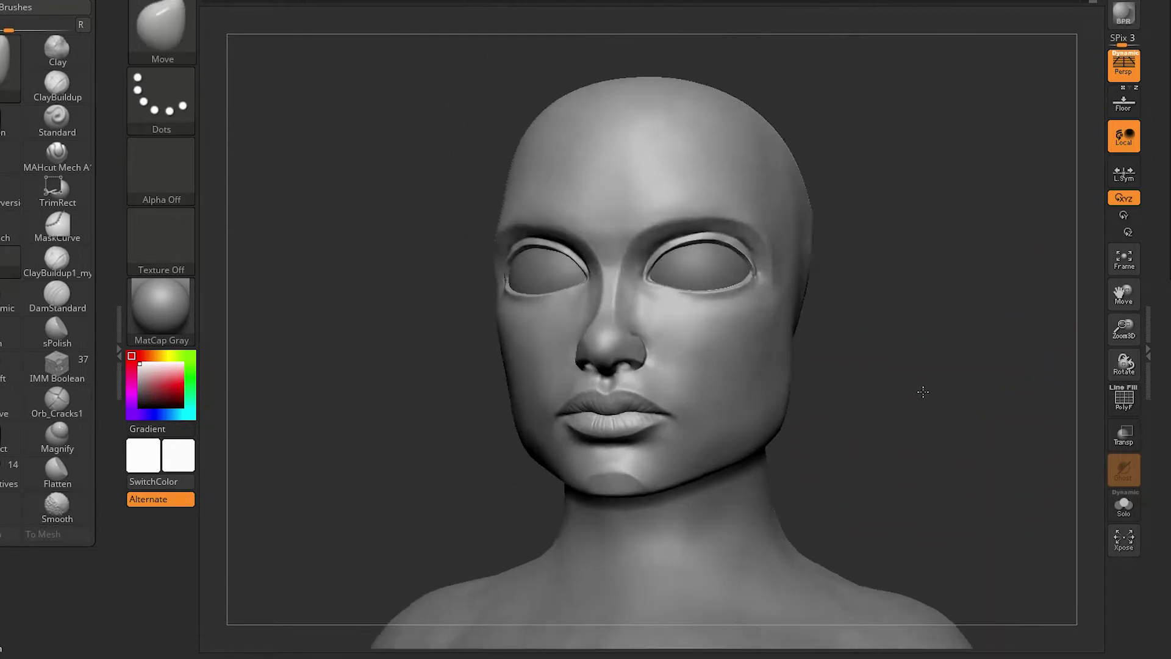
Turn the bust through front, underside and right-profile views to check the jaw.
drag(923, 391, 929, 382)
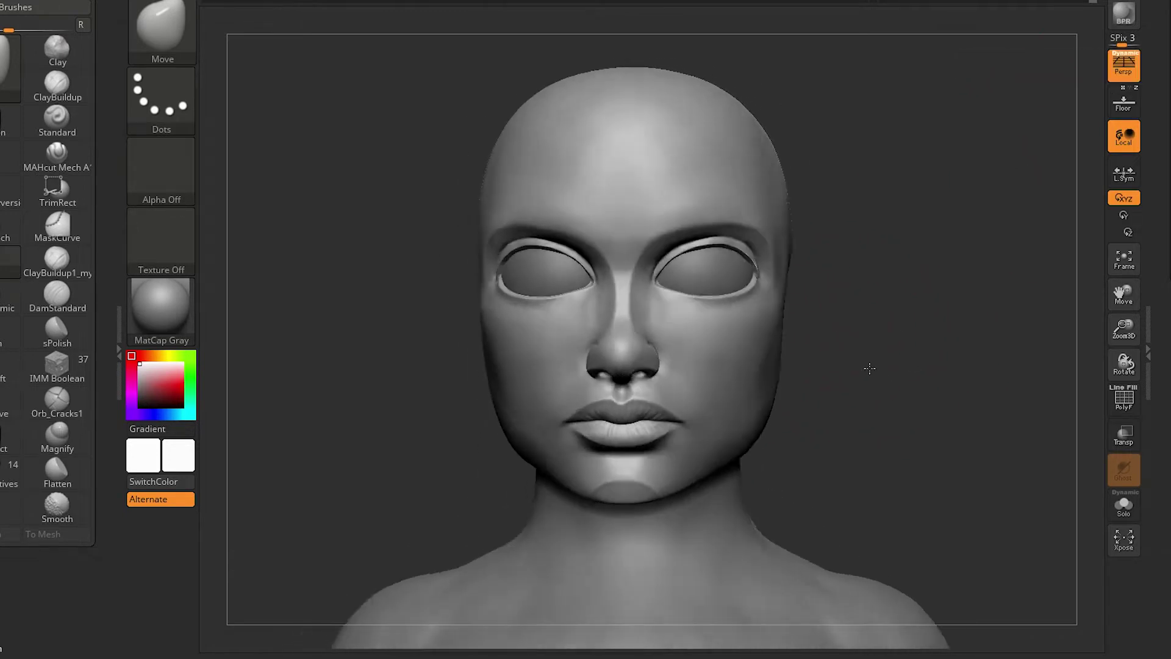
drag(885, 394, 535, 653)
mouse_move(1001, 488)
mouse_down()
mouse_move(1019, 484)
mouse_move(946, 462)
mouse_move(921, 407)
mouse_move(954, 462)
mouse_move(734, 340)
mouse_up()
mouse_move(866, 388)
mouse_down()
mouse_move(824, 339)
mouse_move(960, 380)
mouse_move(926, 345)
mouse_move(967, 412)
mouse_move(975, 370)
mouse_move(1006, 387)
mouse_move(774, 369)
mouse_move(885, 242)
mouse_move(967, 450)
mouse_move(930, 381)
mouse_up()
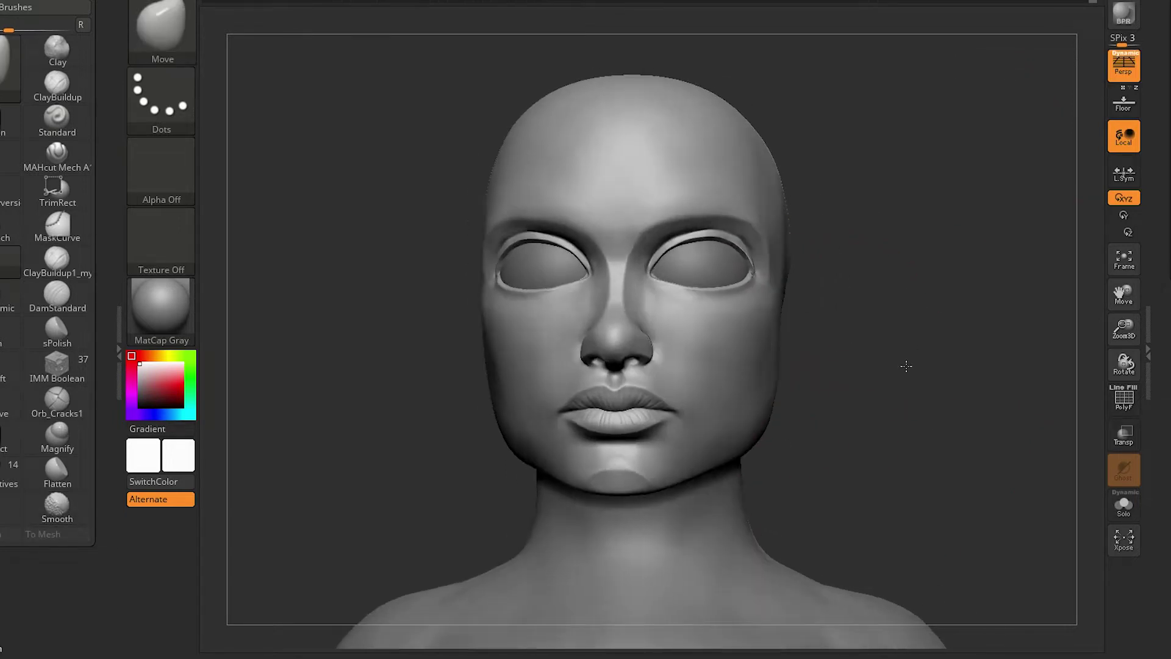
drag(792, 242, 676, 448)
Refine the jaw, chin and lips with the Pinch and hPolish brushes.
key(b)
key(p)
key(i)
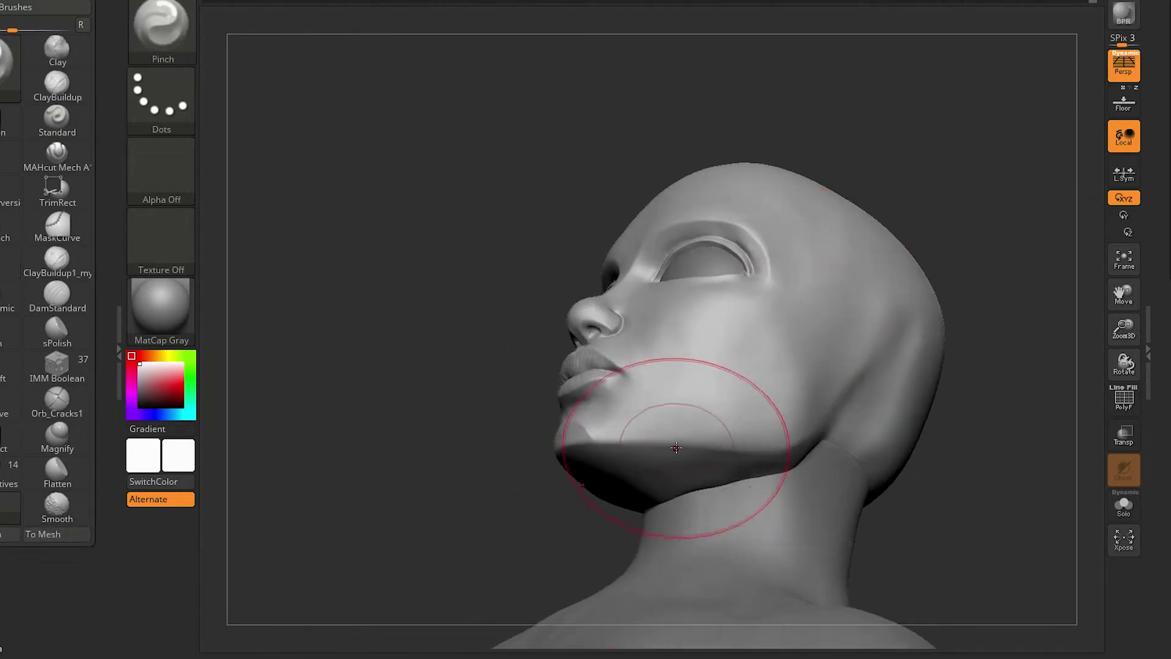
key(b)
key(h)
key(p)
mouse_move(791, 390)
mouse_down()
mouse_move(962, 460)
mouse_move(942, 405)
mouse_move(982, 478)
mouse_move(953, 463)
mouse_up()
mouse_move(790, 349)
mouse_down()
mouse_move(737, 346)
mouse_move(824, 323)
mouse_up()
mouse_move(920, 366)
mouse_down()
mouse_move(880, 431)
mouse_move(994, 379)
mouse_move(954, 347)
mouse_move(1006, 384)
mouse_move(818, 378)
mouse_move(757, 402)
mouse_move(934, 368)
mouse_move(840, 255)
mouse_up()
Select the Extract9 eyelid-rim subtool.
mouse_move(854, 322)
mouse_down()
mouse_move(842, 346)
mouse_move(784, 348)
mouse_move(811, 293)
mouse_move(772, 247)
mouse_up()
key(alt+Up)
alt+click(771, 247)
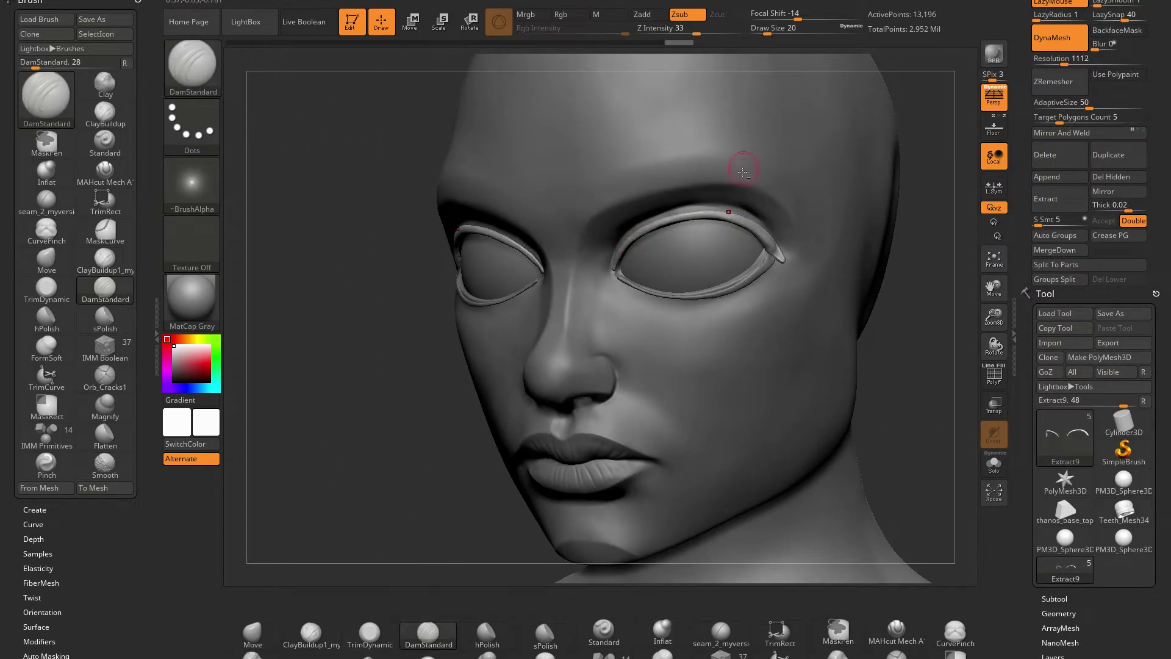
Move and pinch the Extract10 eyelid piece around the eyeball.
mouse_move(623, 253)
mouse_down()
mouse_move(766, 248)
mouse_move(771, 269)
mouse_move(887, 277)
mouse_move(863, 254)
mouse_move(743, 266)
mouse_move(896, 269)
mouse_move(720, 254)
mouse_move(887, 322)
mouse_move(983, 209)
mouse_up()
key(b)
key(m)
key(v)
alt+click(743, 266)
key(b)
key(p)
key(i)
Reselect the Extract9 upper eyelid with the Move brush and zoom in on the eye.
drag(864, 304, 702, 275)
key(b)
key(m)
key(v)
alt+click(573, 260)
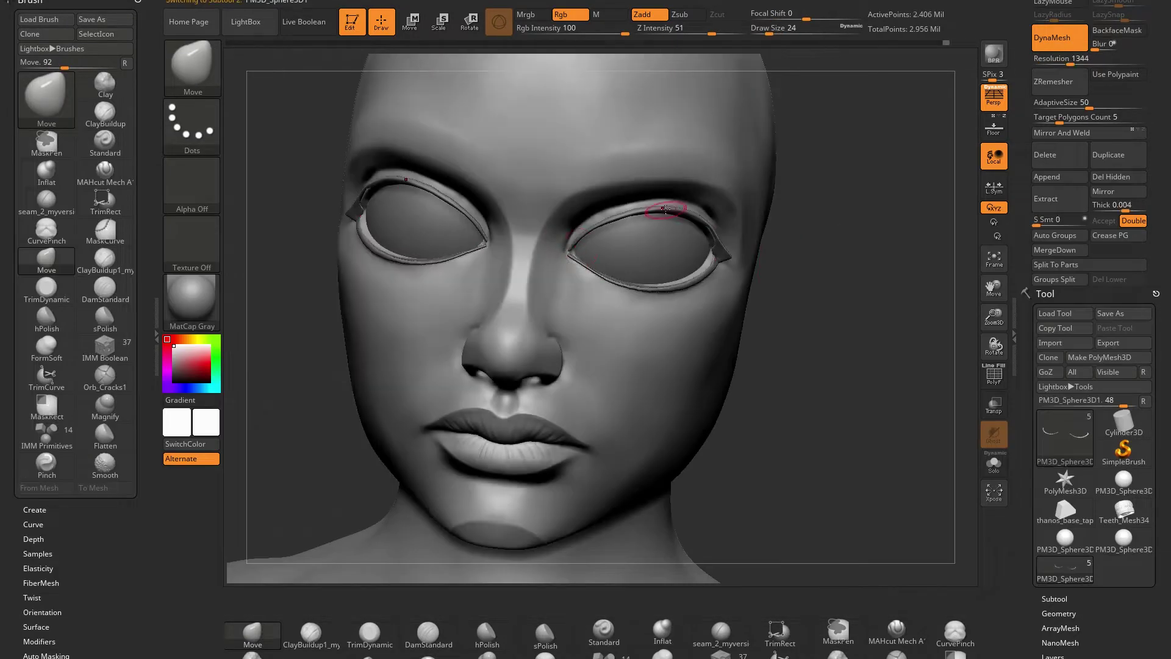
alt+click(672, 236)
mouse_move(672, 236)
mouse_down()
mouse_move(793, 183)
mouse_move(824, 122)
mouse_move(706, 317)
mouse_move(763, 274)
mouse_up()
Sculpt Extract9 with the Standard brush around the outer eye corner.
key(b)
key(s)
key(t)
click(192, 125)
click(288, 164)
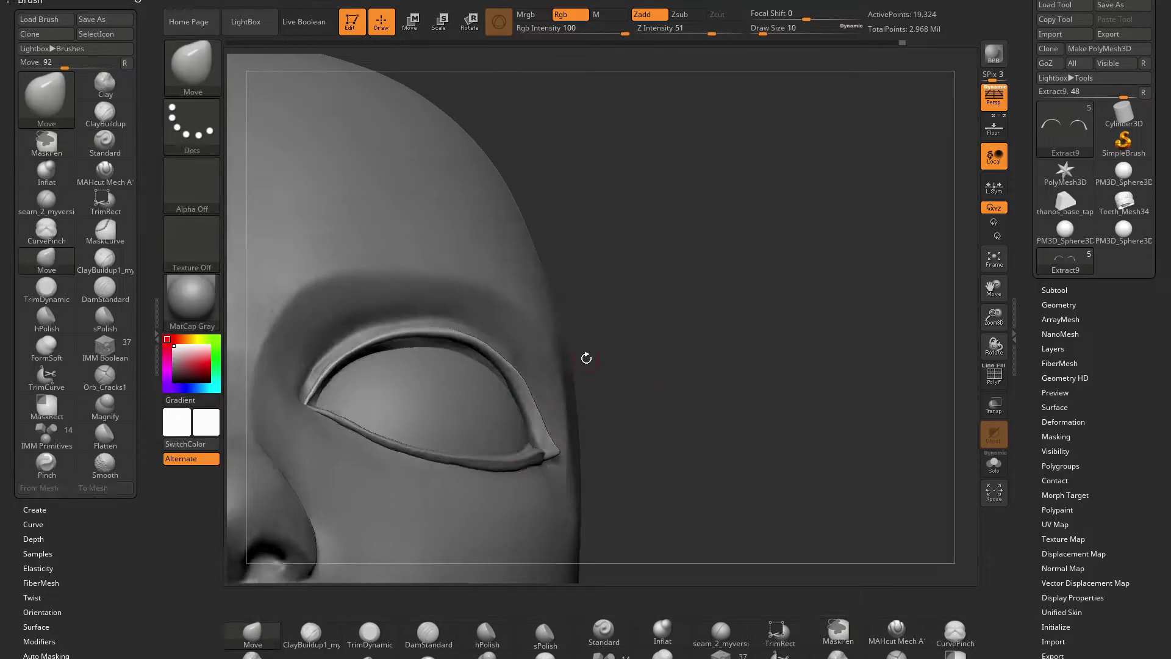
drag(702, 439, 561, 449)
drag(541, 406, 566, 448)
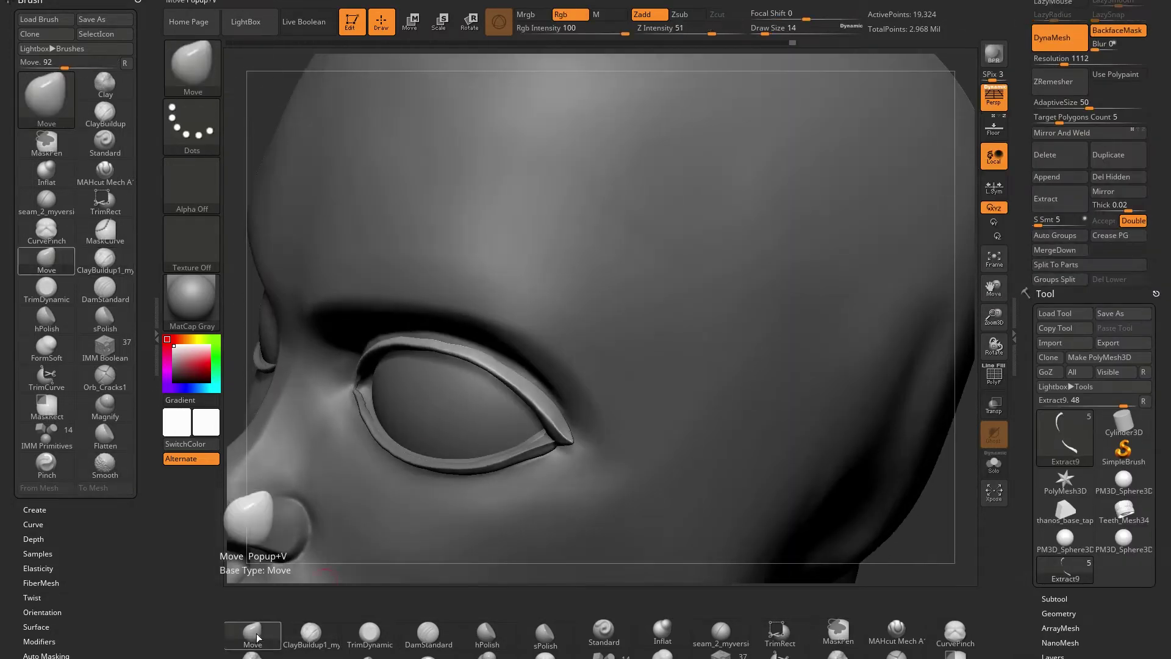
mouse_move(424, 332)
right_down()
mouse_move(433, 436)
mouse_move(748, 212)
right_up()
Pinch, polish and move Extract10 so the lower lid hugs the eyeball.
alt+click(434, 437)
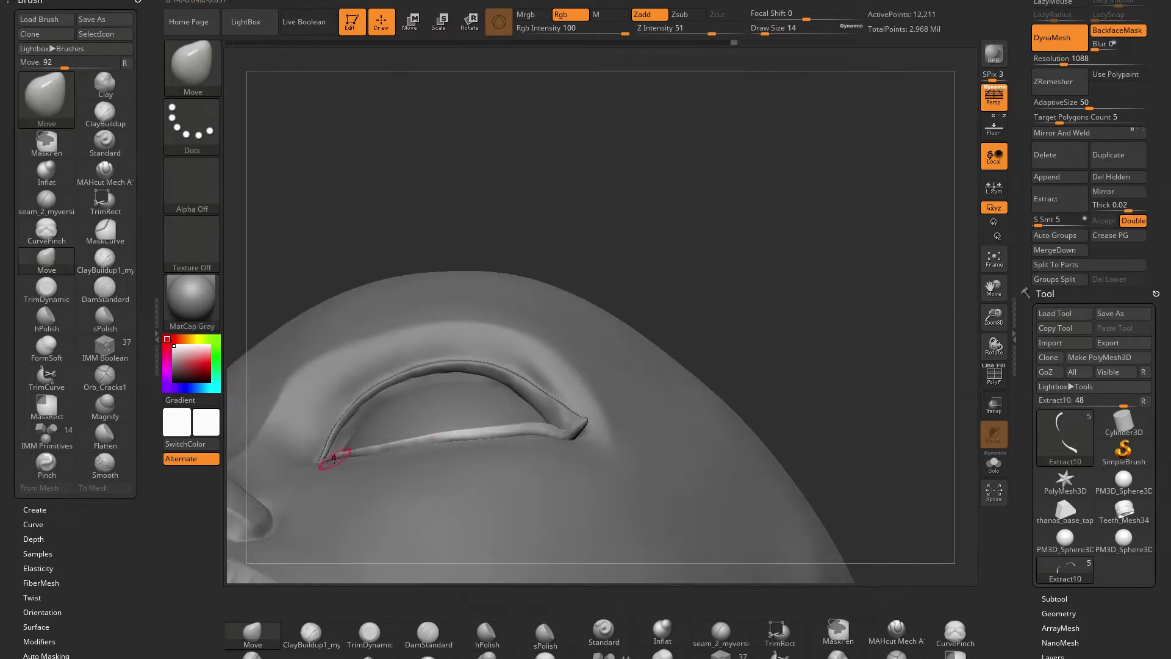
key(b)
key(p)
key(i)
mouse_move(513, 441)
right_down()
mouse_move(420, 482)
mouse_move(522, 347)
right_up()
key(b)
key(h)
key(p)
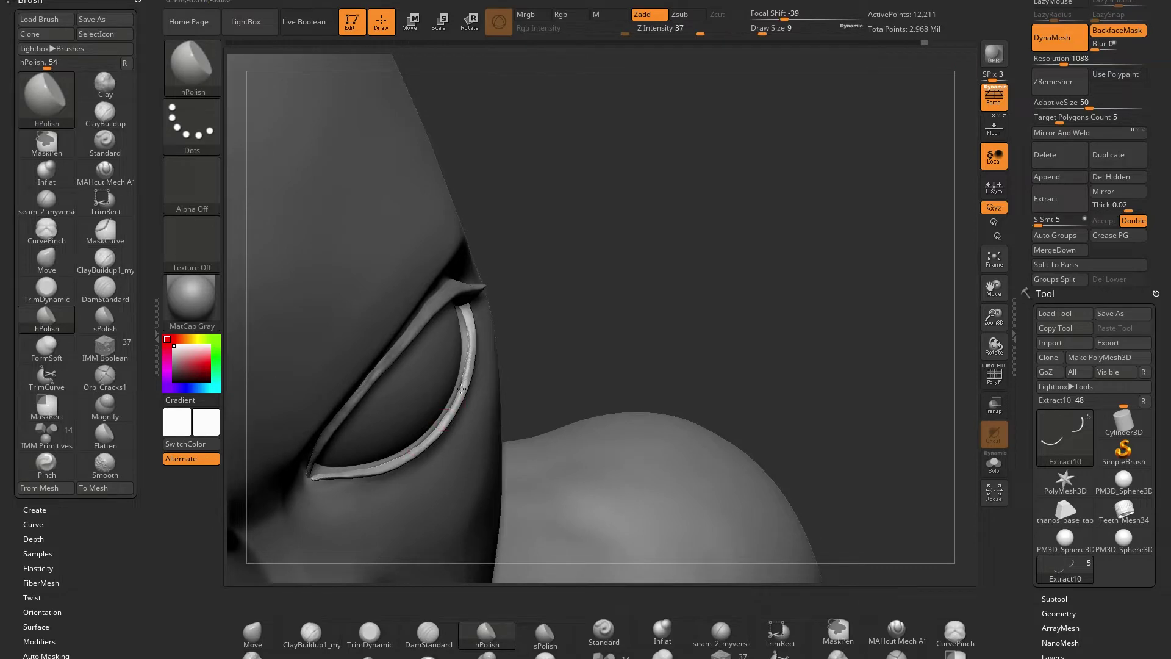
key(b)
key(m)
key(v)
Polish and smooth Extract10, then review the full side profile.
mouse_move(462, 389)
right_down()
mouse_move(603, 117)
mouse_move(458, 339)
right_up()
key(b)
key(h)
key(p)
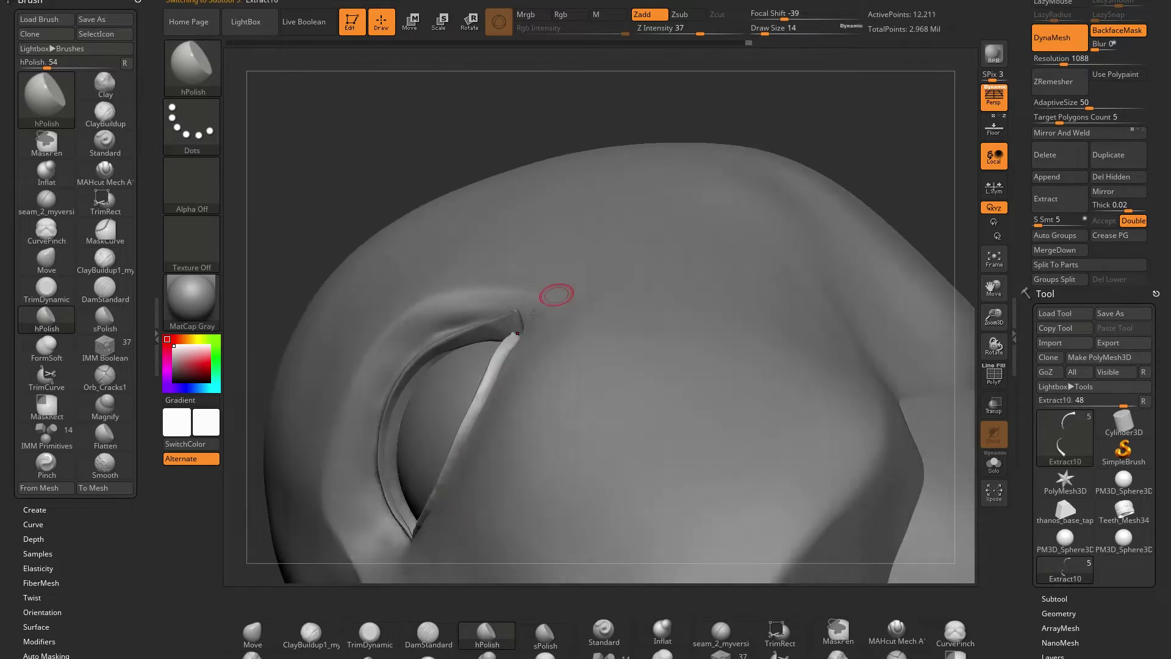
alt+click(423, 516)
key(shift)
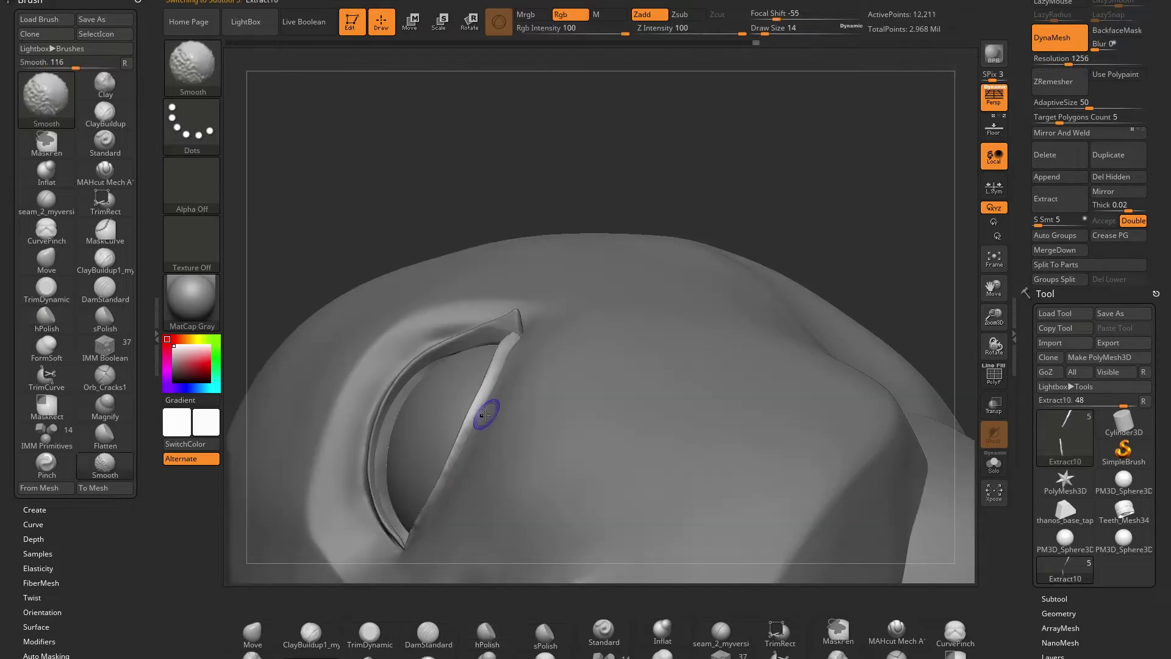
mouse_move(424, 516)
right_down()
mouse_move(599, 216)
mouse_move(702, 371)
right_up()
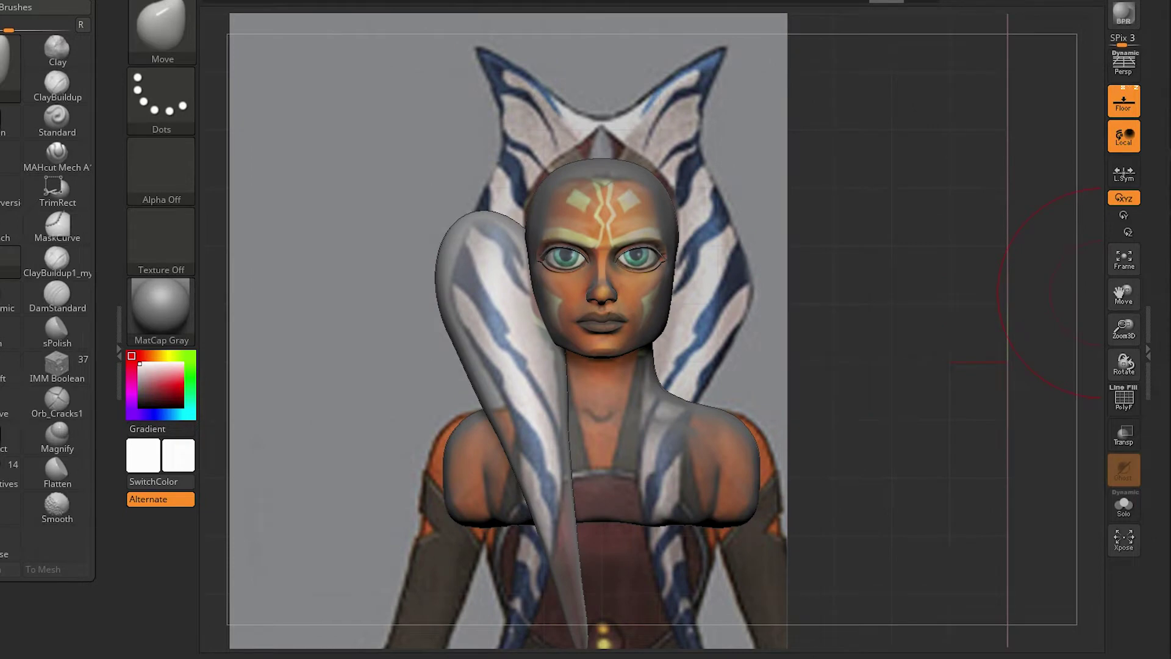
Insert a sphere, scale it down and move it over the head-tail with Transpose.
click(640, 504)
key(w)
mouse_move(601, 341)
mouse_down()
mouse_move(593, 180)
mouse_move(682, 197)
mouse_up()
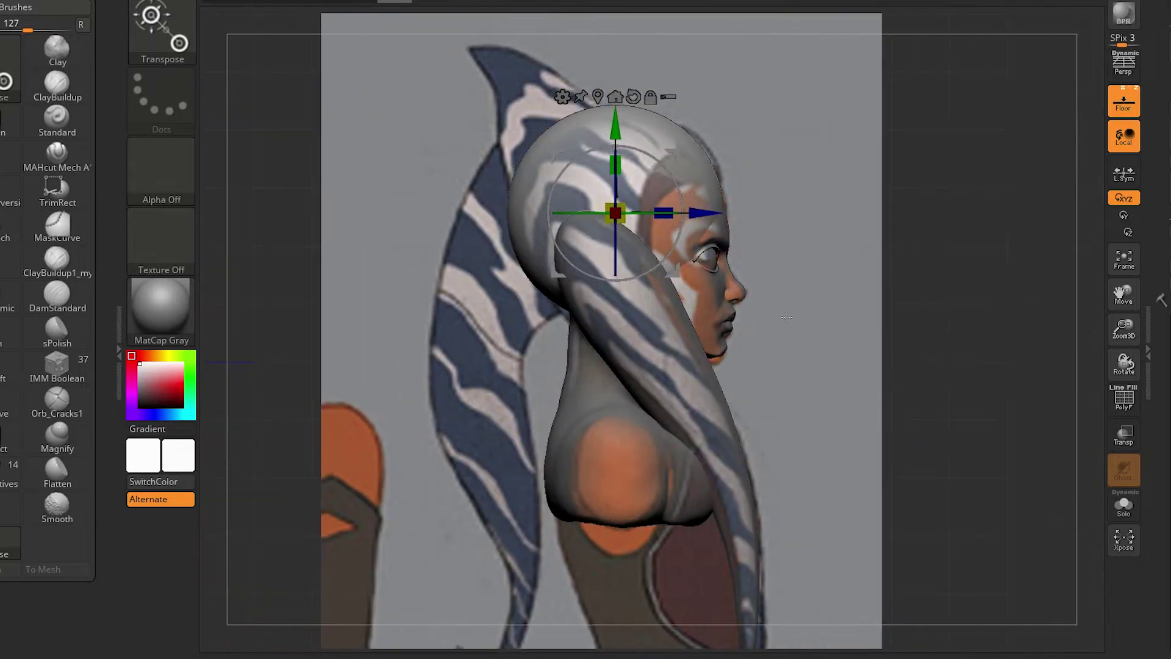
drag(677, 152, 547, 218)
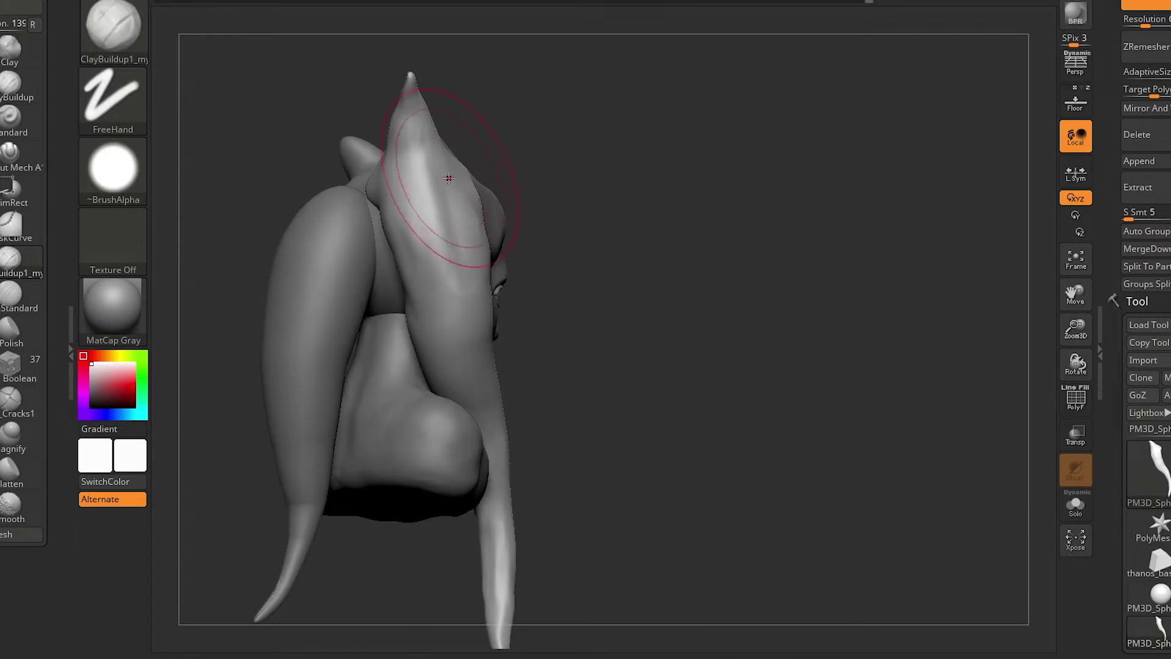
Select the lekku subtool and orbit around it to compare against the reference.
drag(463, 190, 633, 169)
mouse_move(405, 99)
shift+mouse_down()
mouse_move(409, 90)
mouse_move(431, 211)
shift+mouse_up()
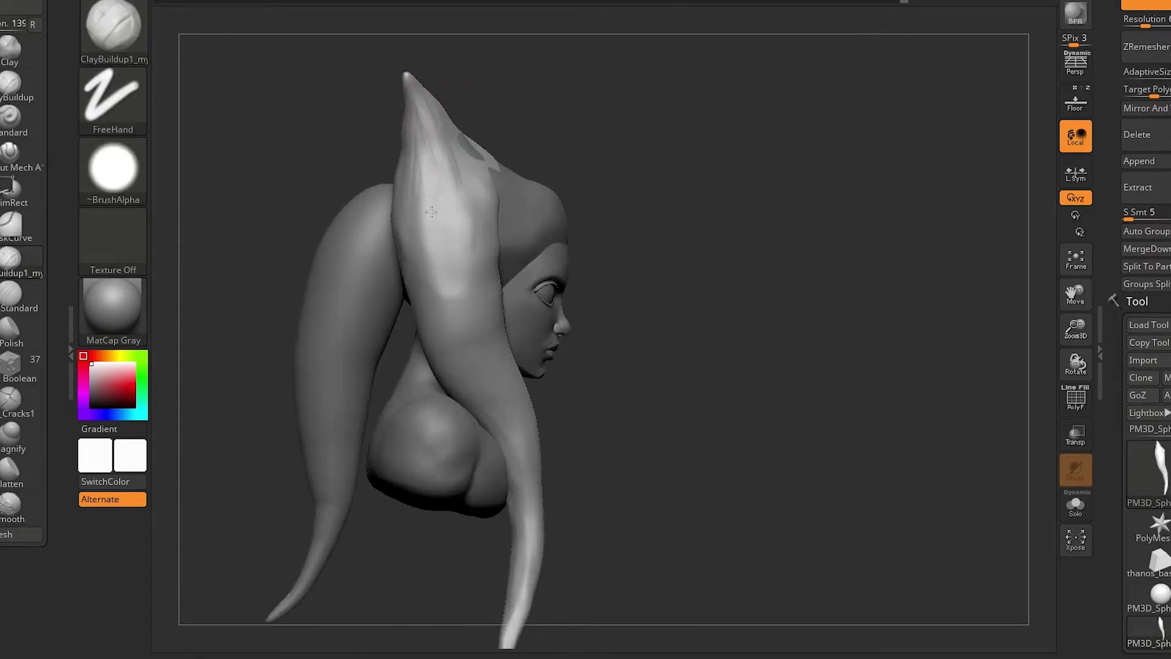
drag(445, 135, 367, 257)
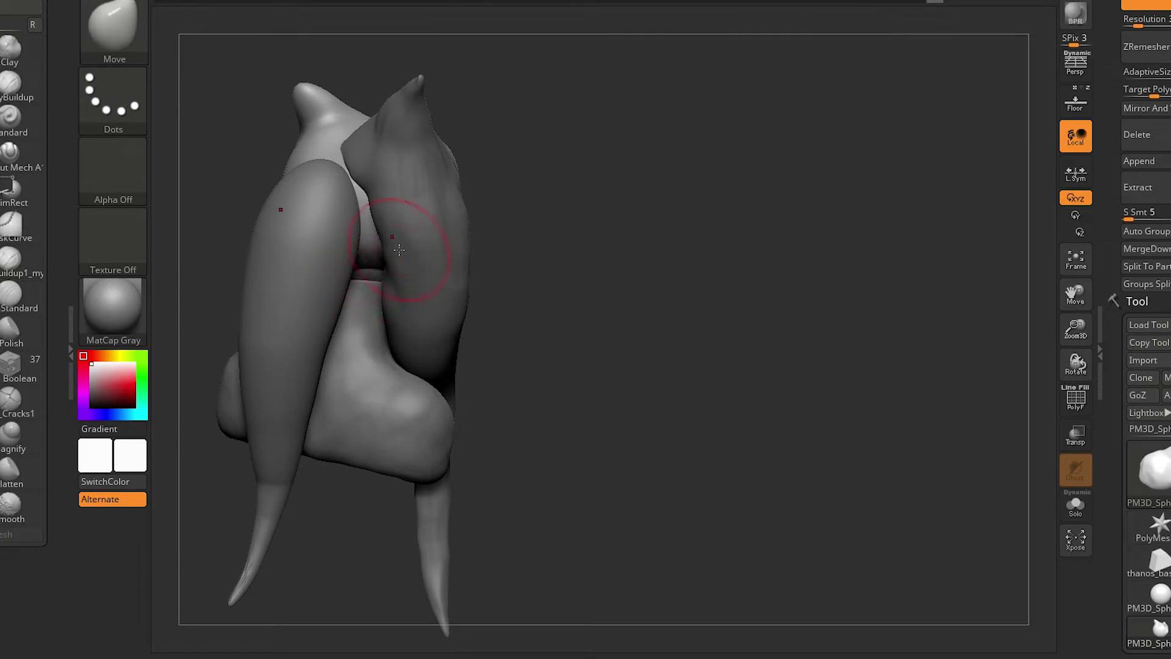
mouse_move(399, 249)
mouse_down()
mouse_move(366, 263)
mouse_move(554, 219)
mouse_move(355, 229)
mouse_up()
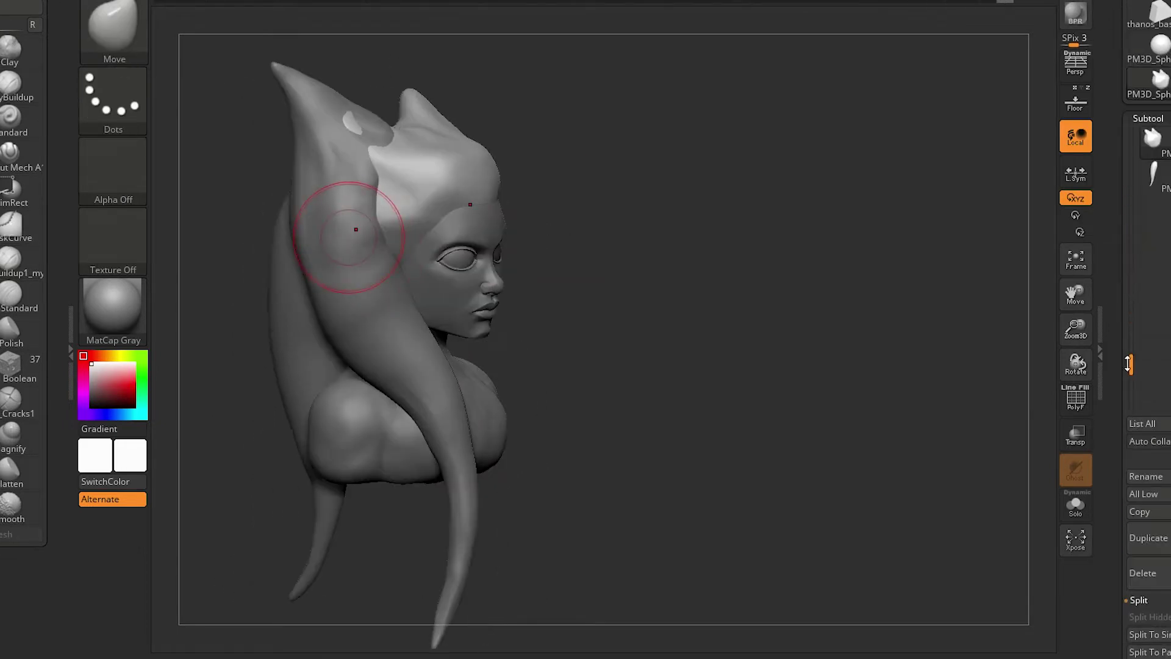
alt+click(355, 229)
drag(787, 355, 1045, 182)
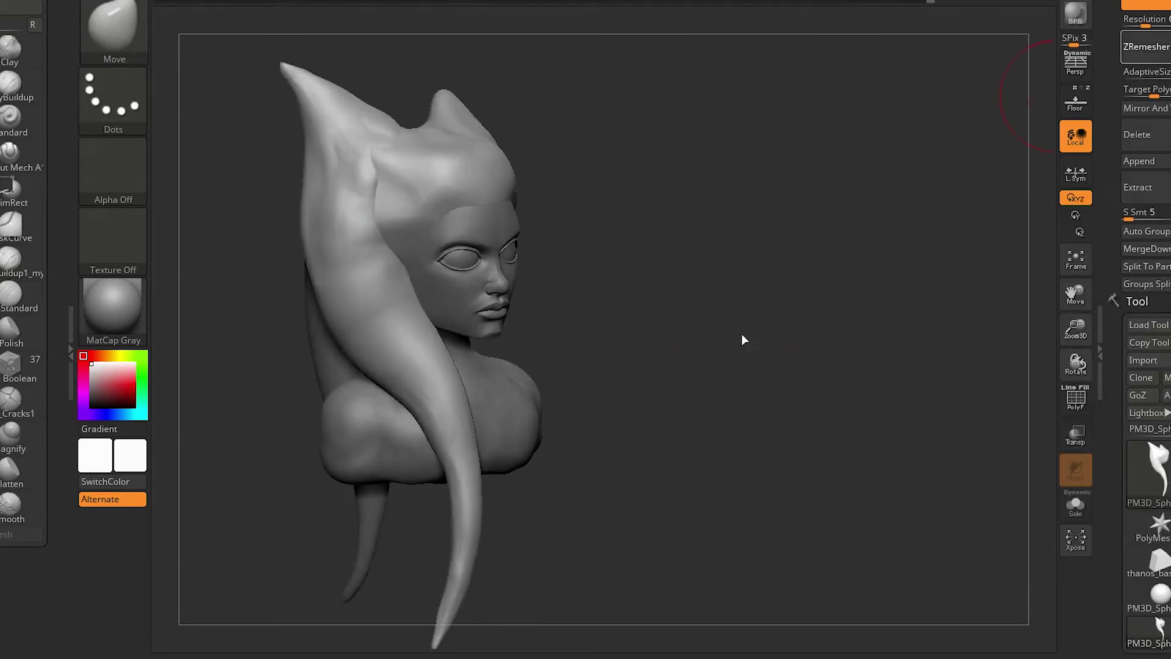
drag(712, 318, 711, 392)
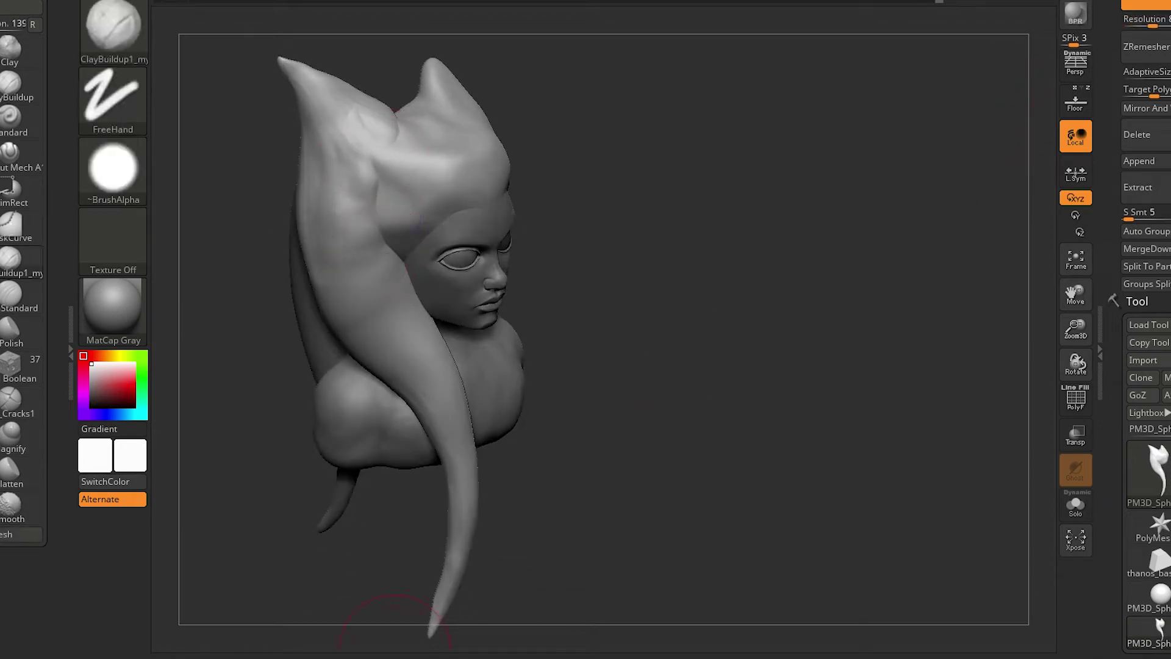
mouse_move(413, 169)
mouse_down()
mouse_move(482, 256)
mouse_move(378, 628)
mouse_move(393, 378)
mouse_move(650, 275)
mouse_move(361, 210)
mouse_up()
drag(614, 169, 340, 144)
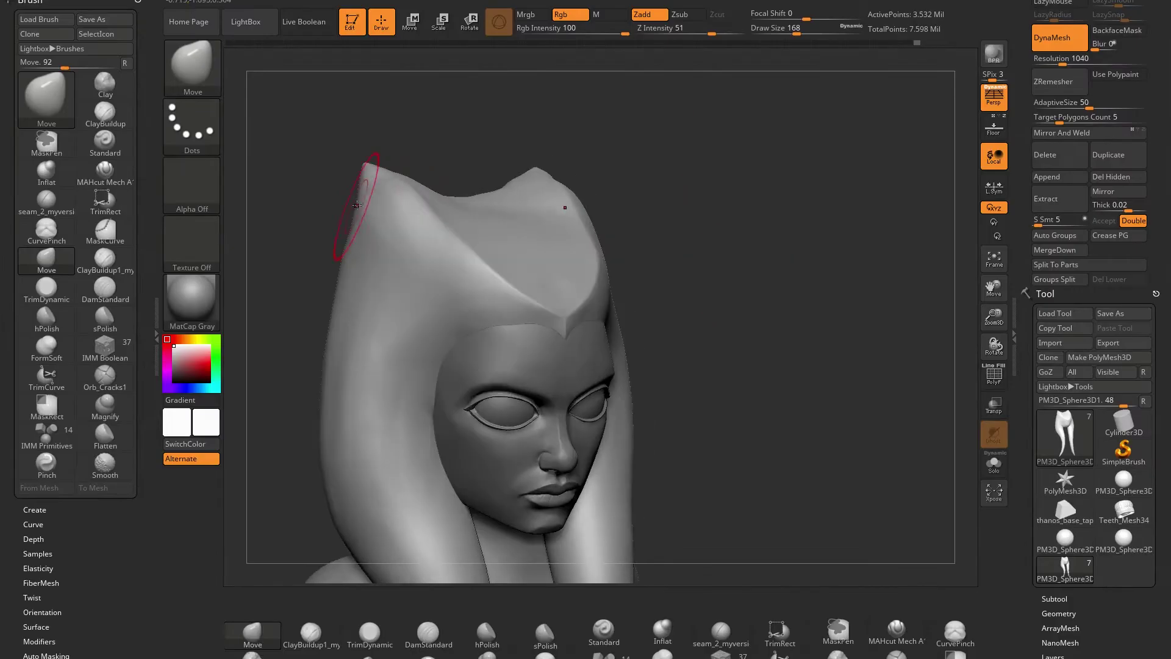
Flatten the lekku planes with TrimDynamic, then pinch and move the montral tips.
mouse_move(450, 149)
mouse_down()
mouse_move(367, 201)
mouse_move(478, 149)
mouse_move(415, 573)
mouse_up()
click(370, 633)
mouse_move(628, 129)
mouse_down()
mouse_move(366, 198)
mouse_move(418, 257)
mouse_move(372, 256)
mouse_move(549, 262)
mouse_move(394, 245)
mouse_move(510, 242)
mouse_move(560, 227)
mouse_move(384, 262)
mouse_up()
key(b)
key(p)
key(i)
key(b)
key(m)
key(v)
Build up and polish the head-tail surfaces with ClayBuildup and hPolish toward tapered tips.
key(b)
key(h)
key(p)
key(b)
key(c)
key(b)
mouse_move(442, 326)
mouse_down()
mouse_move(536, 445)
mouse_move(457, 606)
mouse_move(788, 315)
mouse_move(680, 387)
mouse_move(736, 301)
mouse_up()
key(b)
key(h)
key(p)
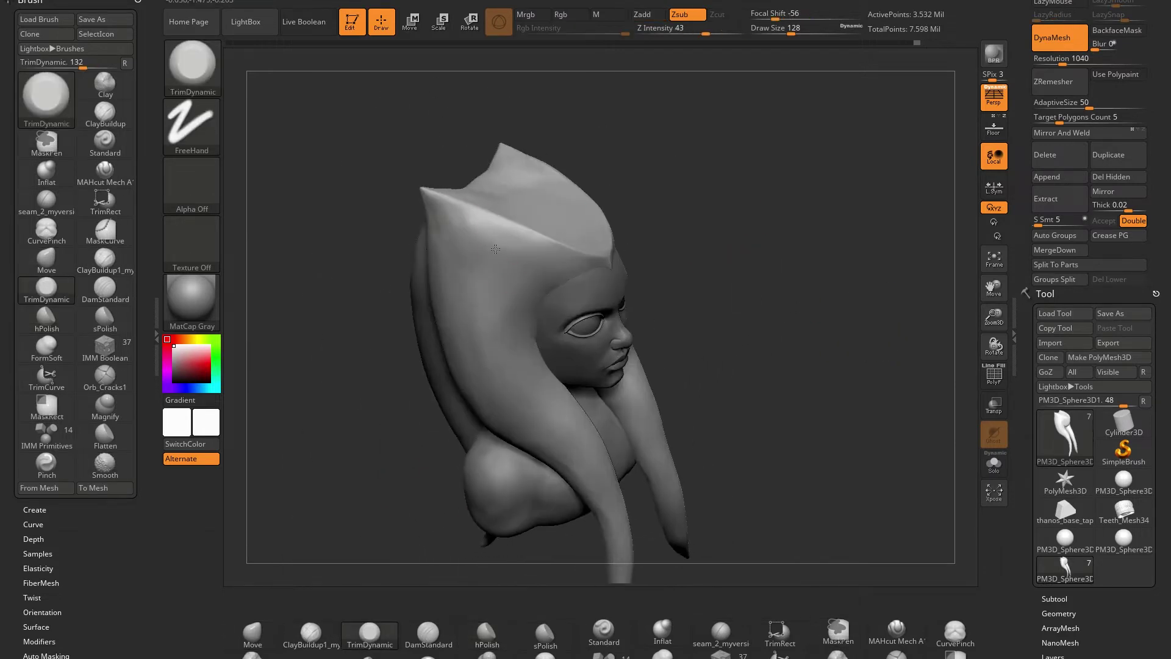
drag(447, 225, 227, 226)
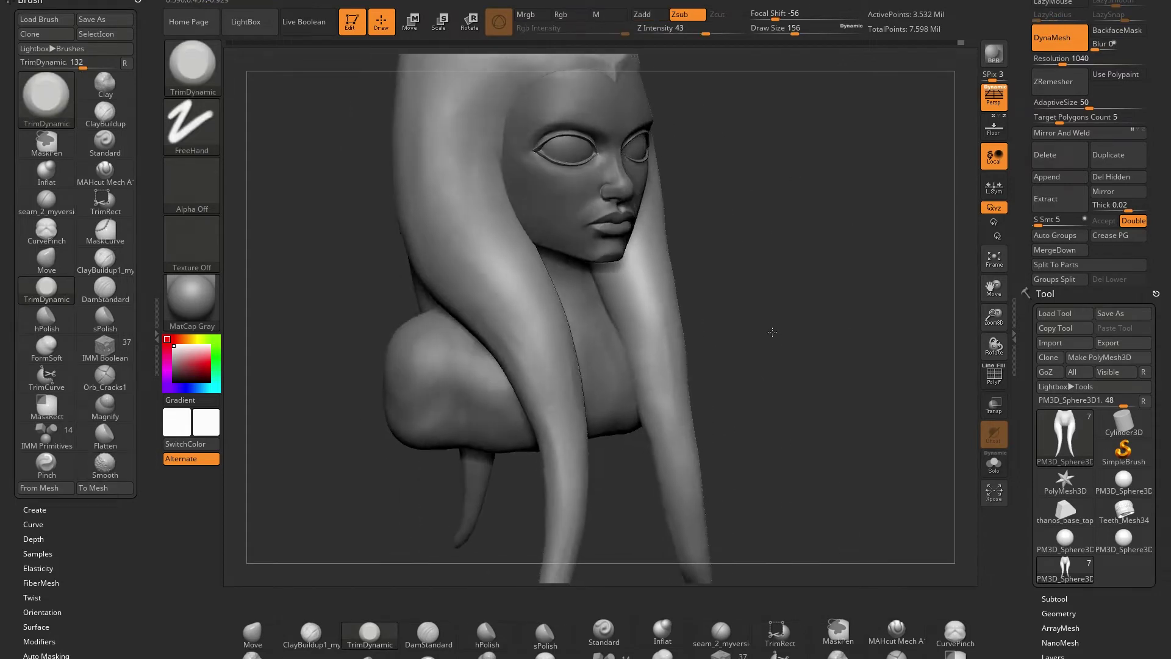
click(486, 633)
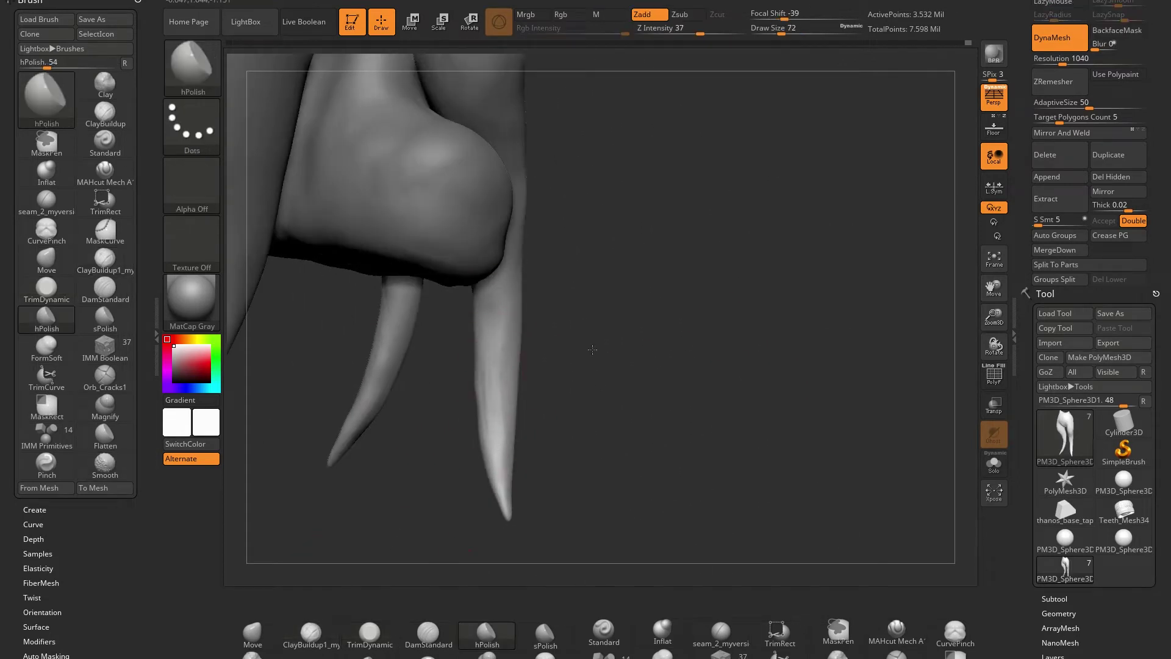
drag(492, 347, 359, 558)
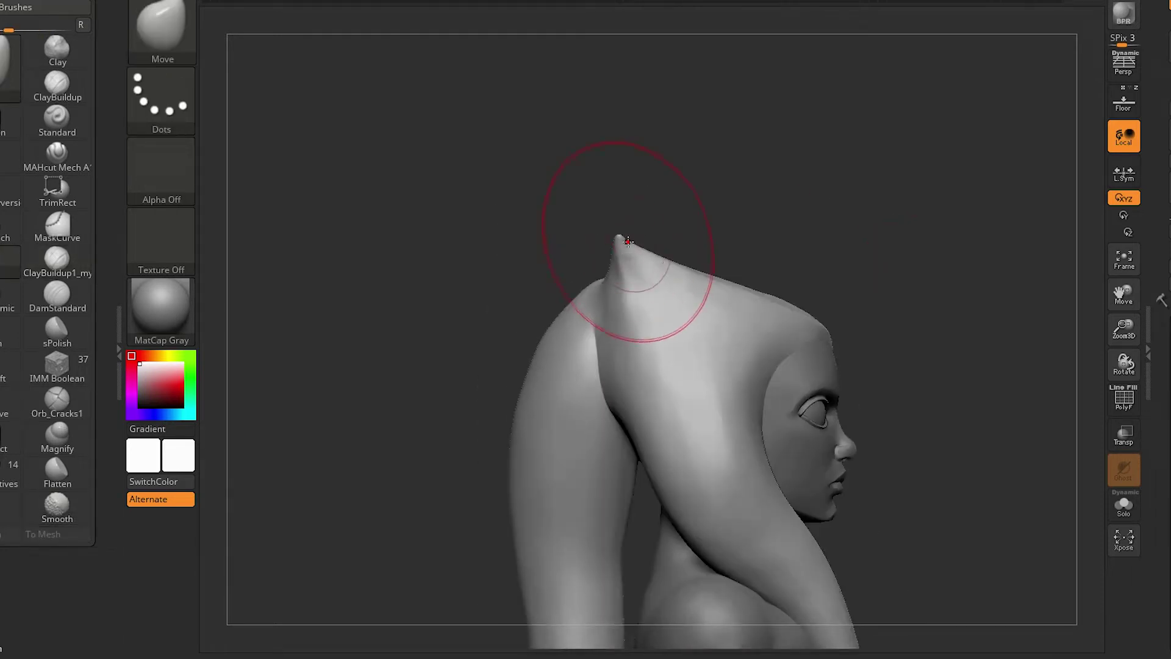
Pull the montral tip into a sharper point with the Move brush.
drag(638, 234, 635, 232)
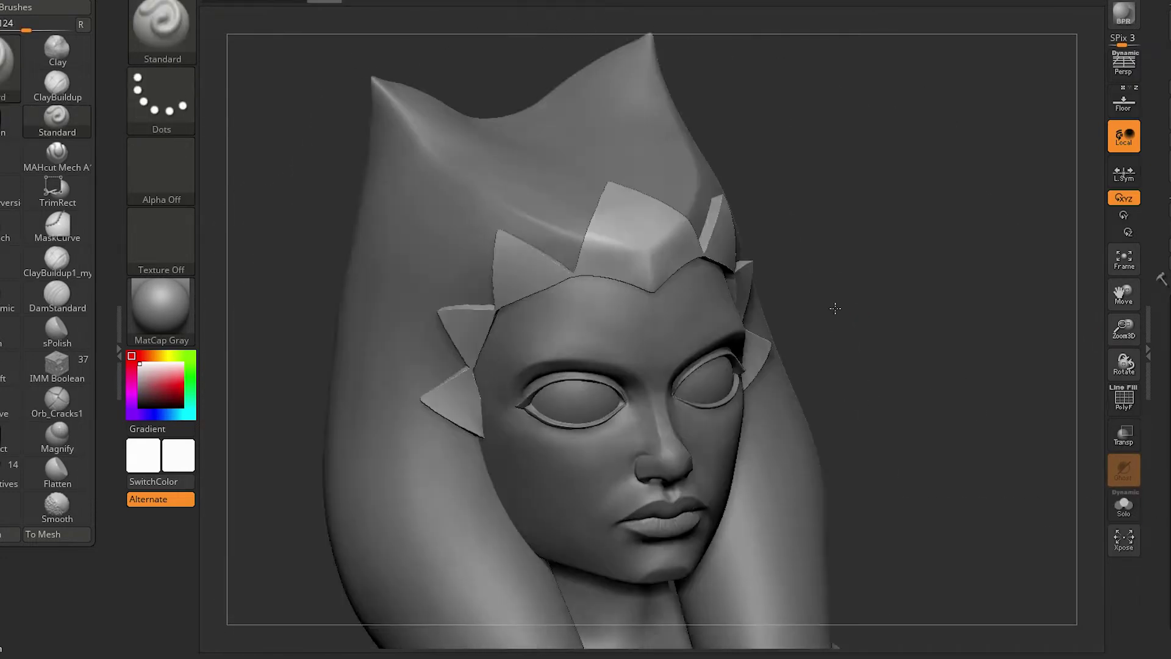
text(Ahsoka_bust_2)
Save the project and solo the headband subtool to rotate and inspect it.
key(Return)
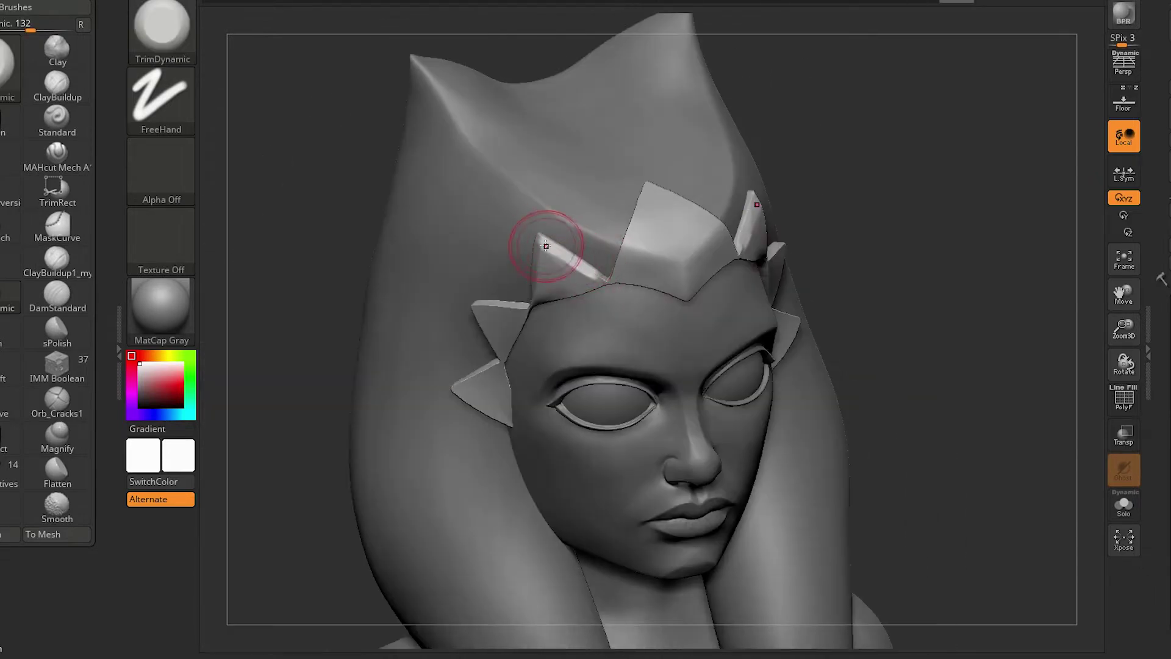
key(ctrl+shift+s)
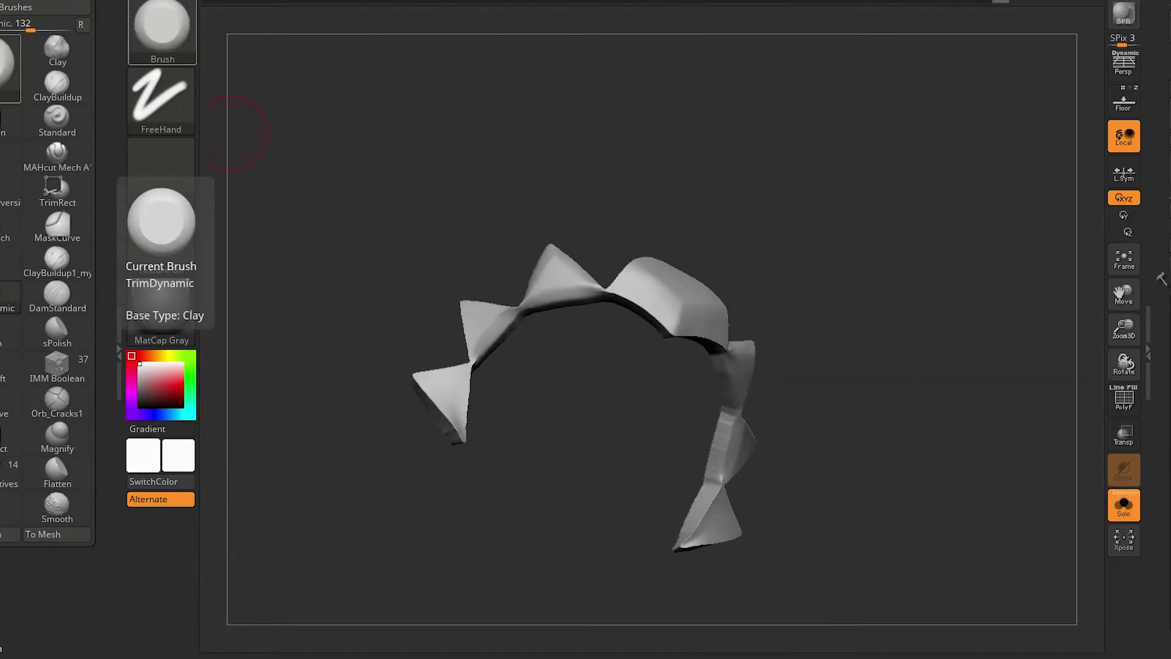
mouse_move(234, 133)
mouse_down()
mouse_move(517, 390)
mouse_move(483, 405)
mouse_move(465, 378)
mouse_move(614, 230)
mouse_move(570, 361)
mouse_move(610, 230)
mouse_move(597, 353)
mouse_move(669, 339)
mouse_up()
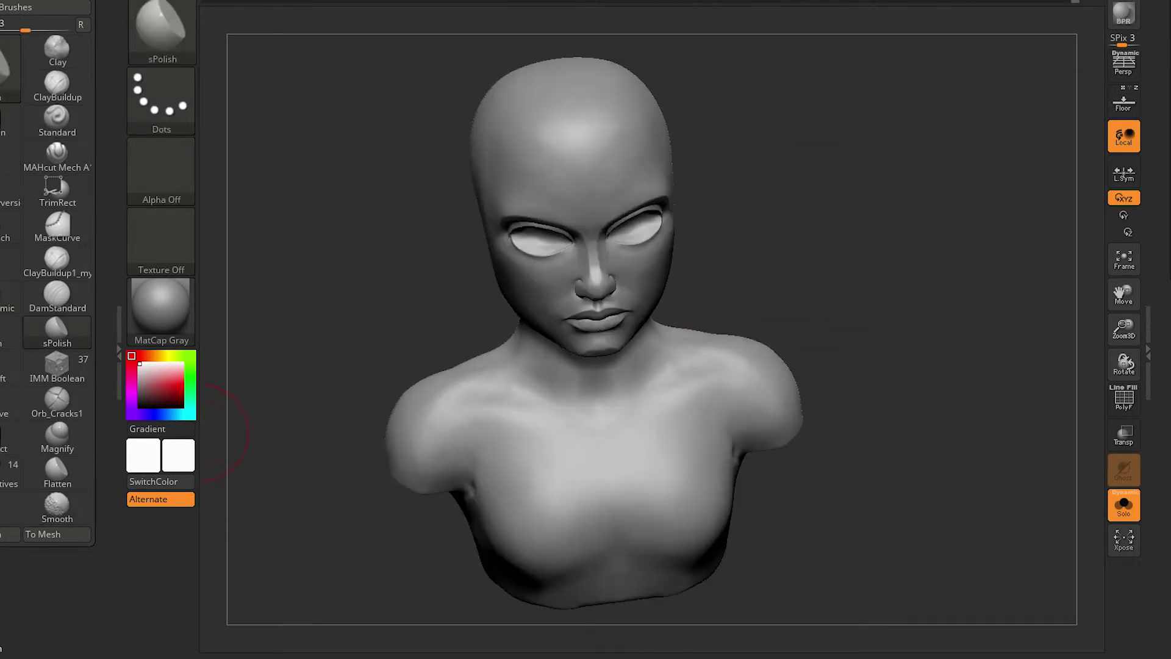
Paint a wing-shaped mask across the upper chest below the collarbones.
click(82, 291)
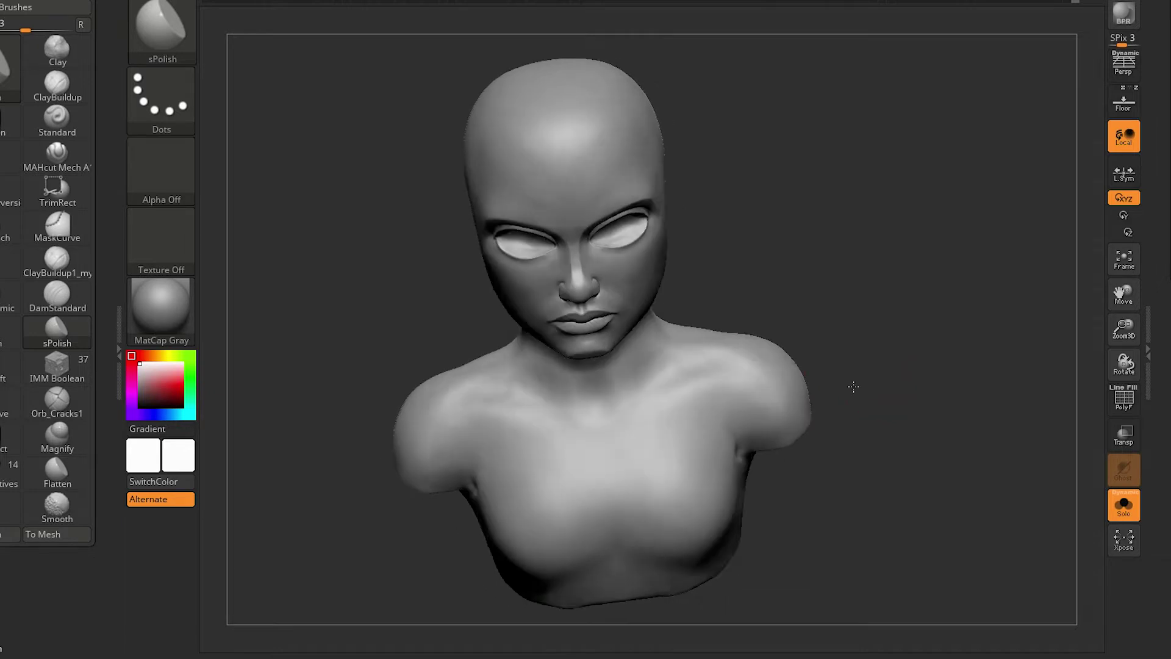
mouse_move(793, 305)
mouse_down()
mouse_move(842, 265)
mouse_move(830, 274)
mouse_up()
ctrl+click(631, 421)
ctrl+click(562, 432)
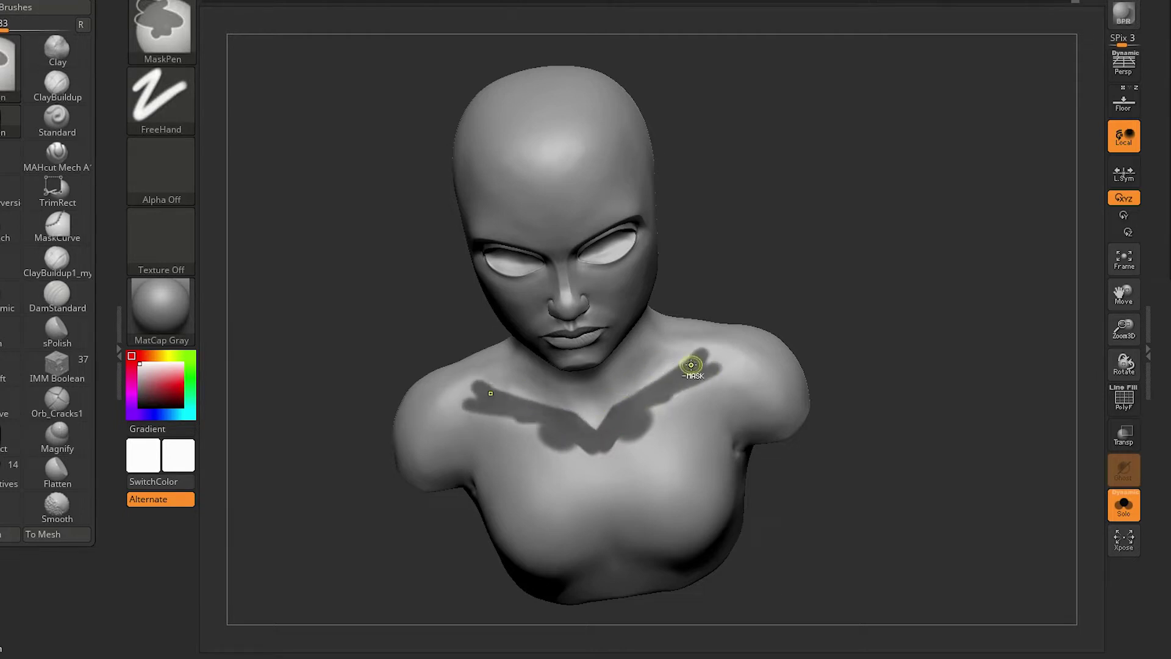
drag(890, 321, 878, 330)
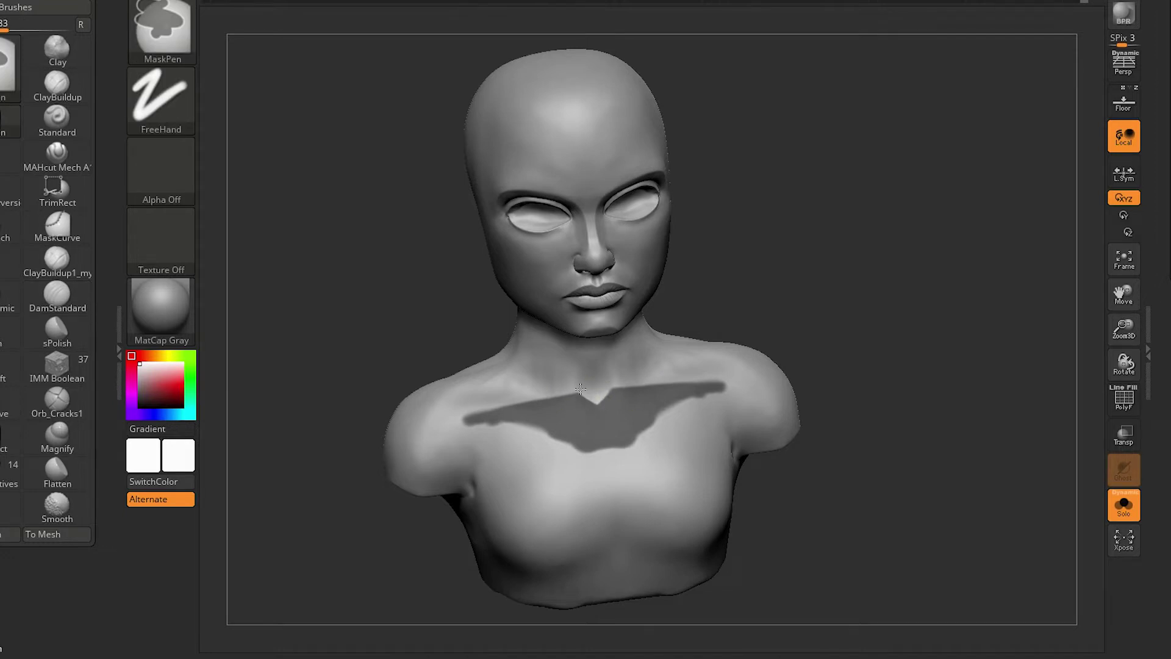
drag(931, 379, 946, 378)
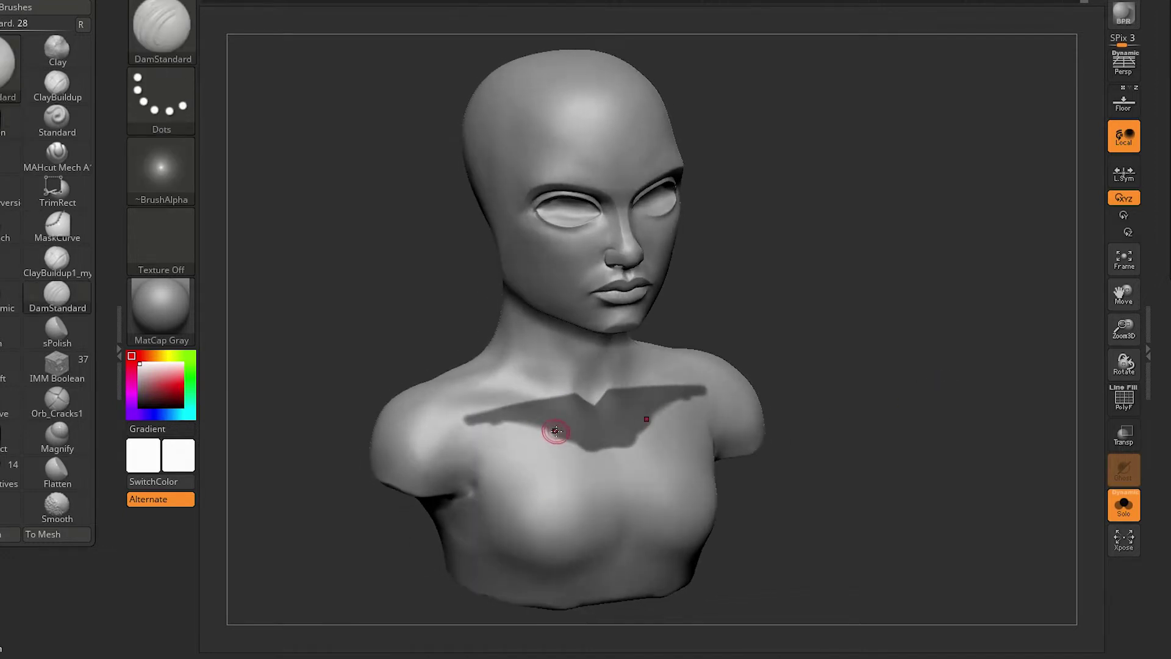
Invert the chest mask and rotate the bust to check the band.
ctrl+click(870, 392)
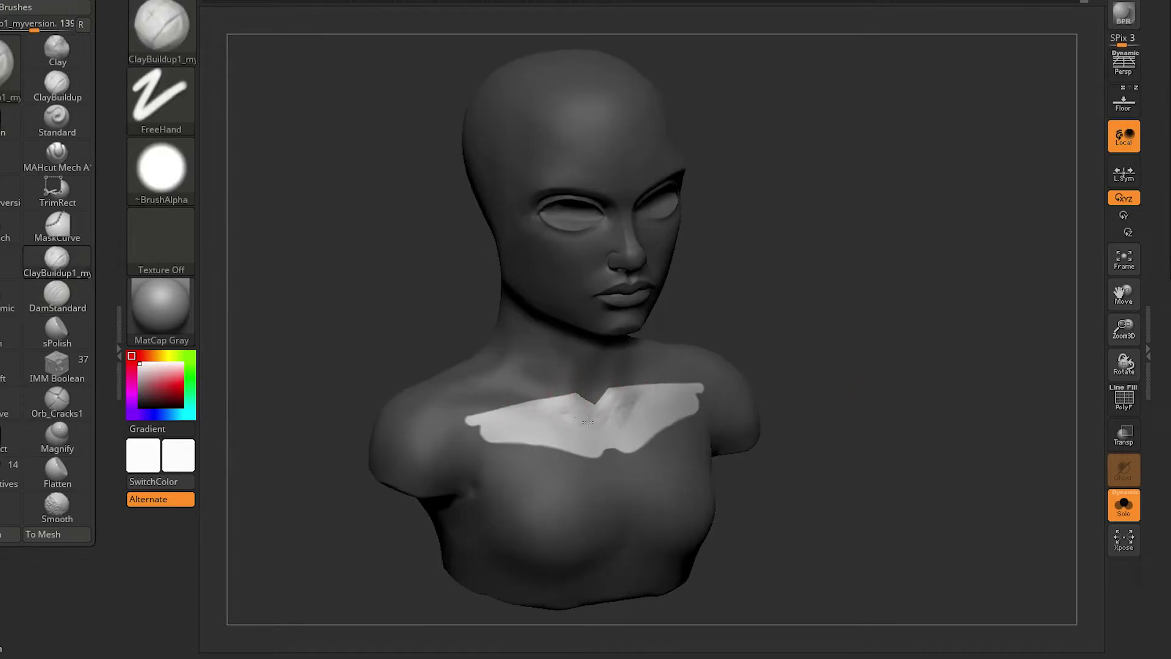
right_drag(594, 403, 676, 381)
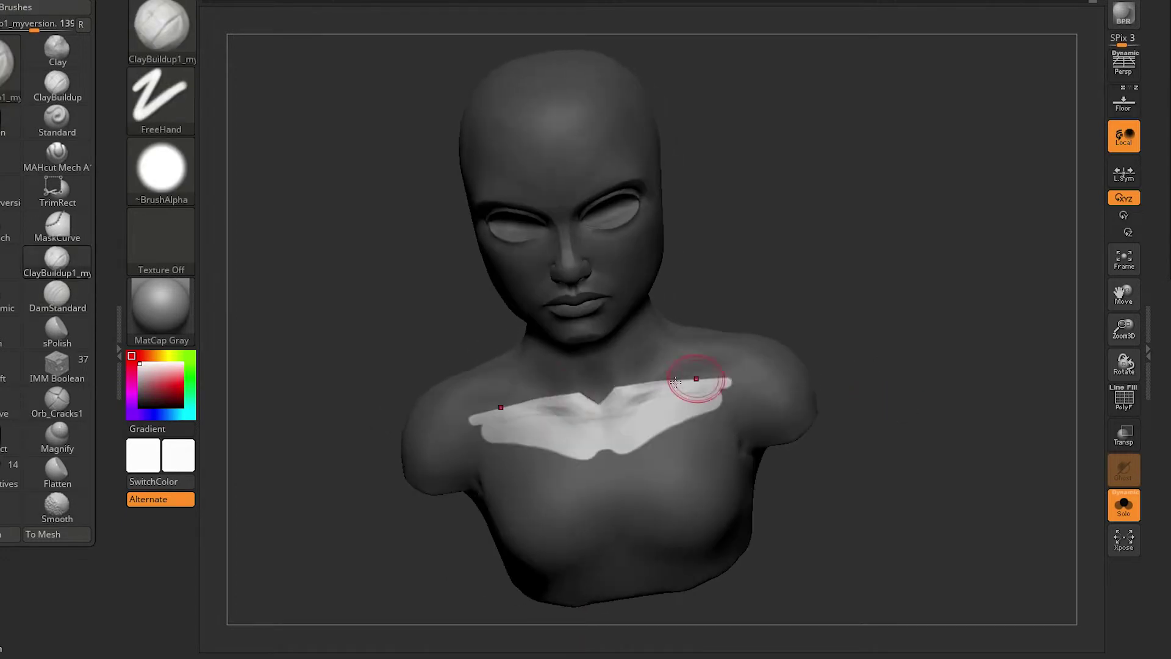
ctrl+click(840, 354)
drag(840, 353, 590, 403)
Switch through the Standard and ClayBuildup brushes and turn the head near-frontal.
key(b)
key(s)
key(t)
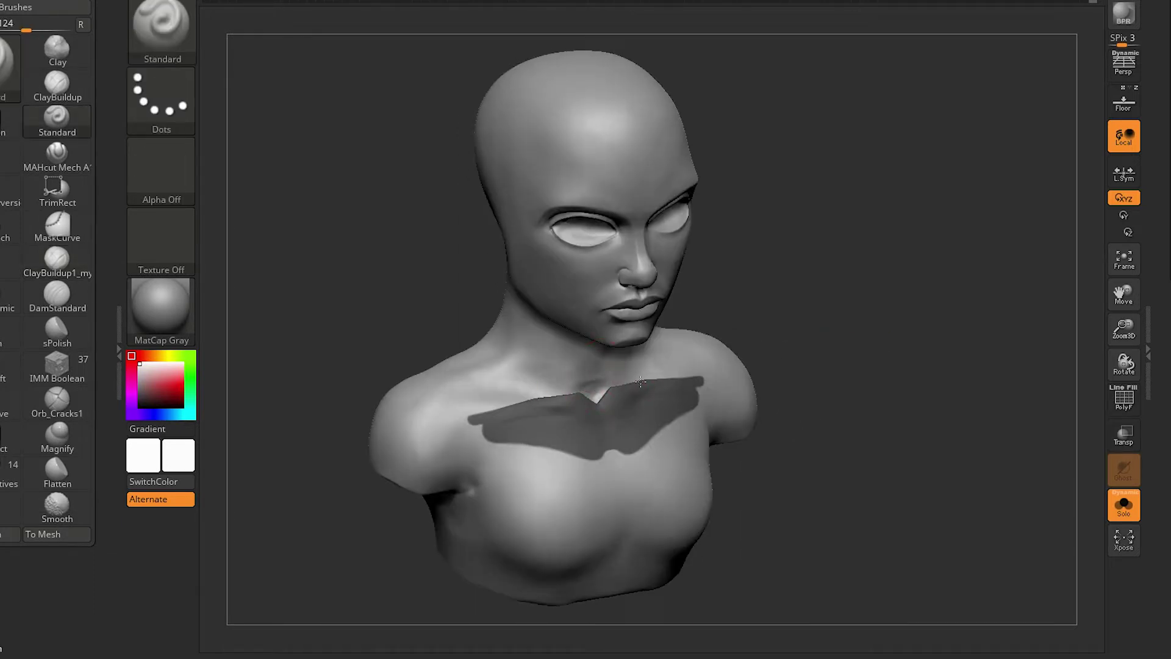
drag(776, 355, 792, 395)
key(b)
key(c)
key(b)
mouse_move(685, 341)
mouse_down()
mouse_move(805, 336)
mouse_move(862, 418)
mouse_move(839, 426)
mouse_up()
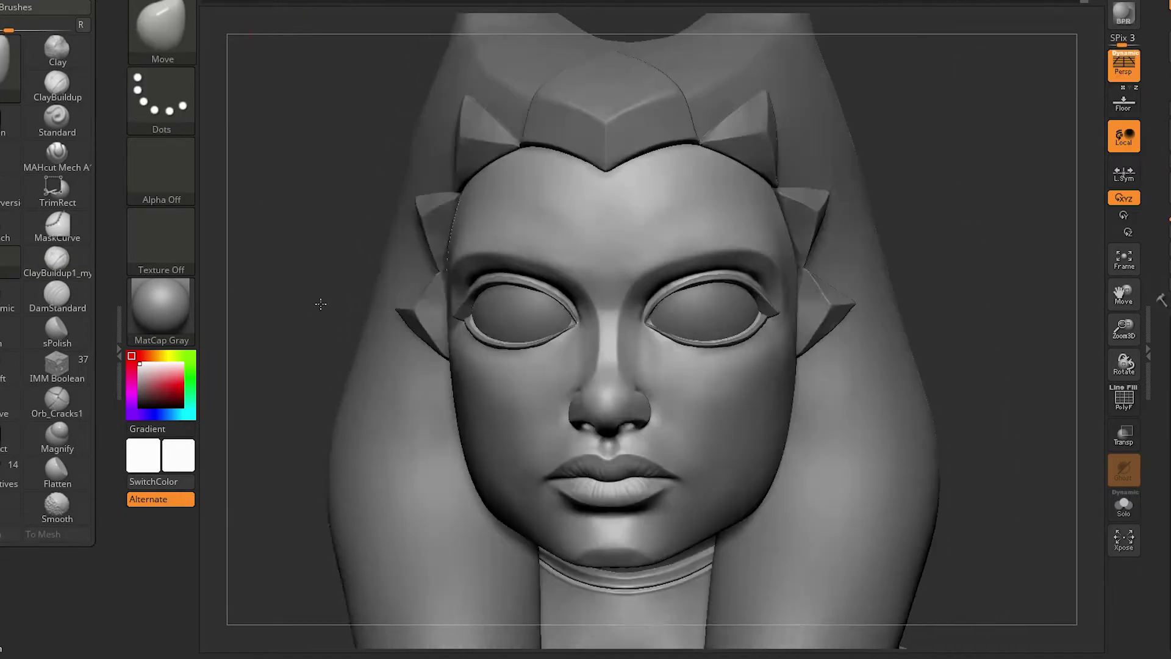
drag(321, 304, 972, 272)
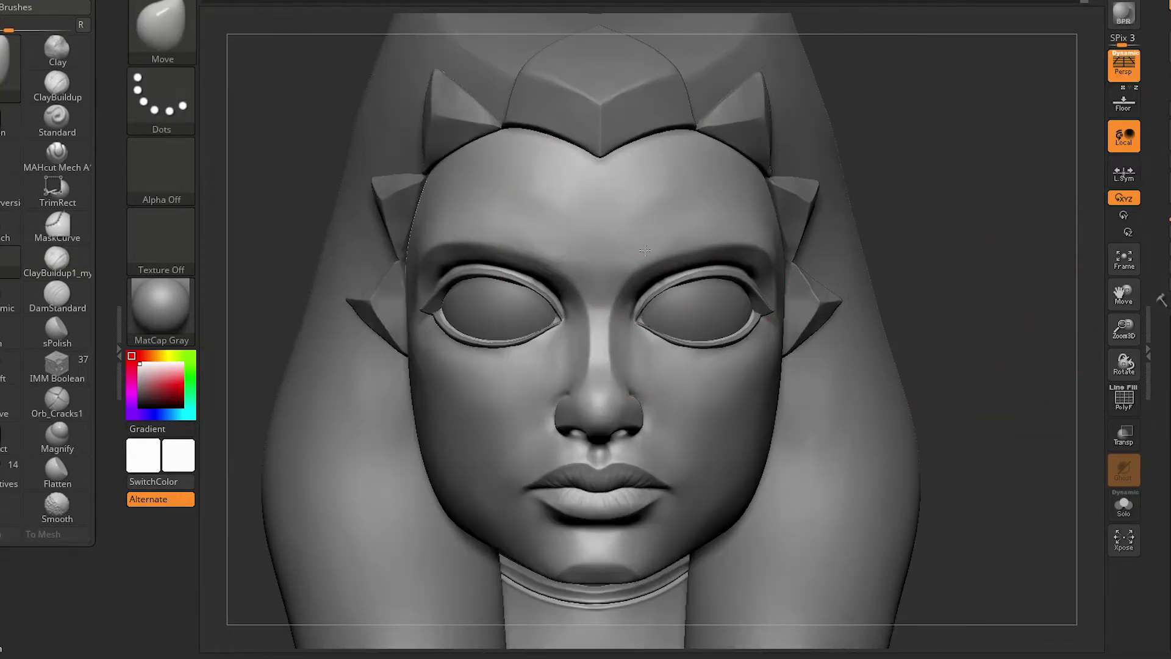
mouse_move(911, 143)
mouse_down()
mouse_move(758, 178)
mouse_move(599, 251)
mouse_move(629, 152)
mouse_up()
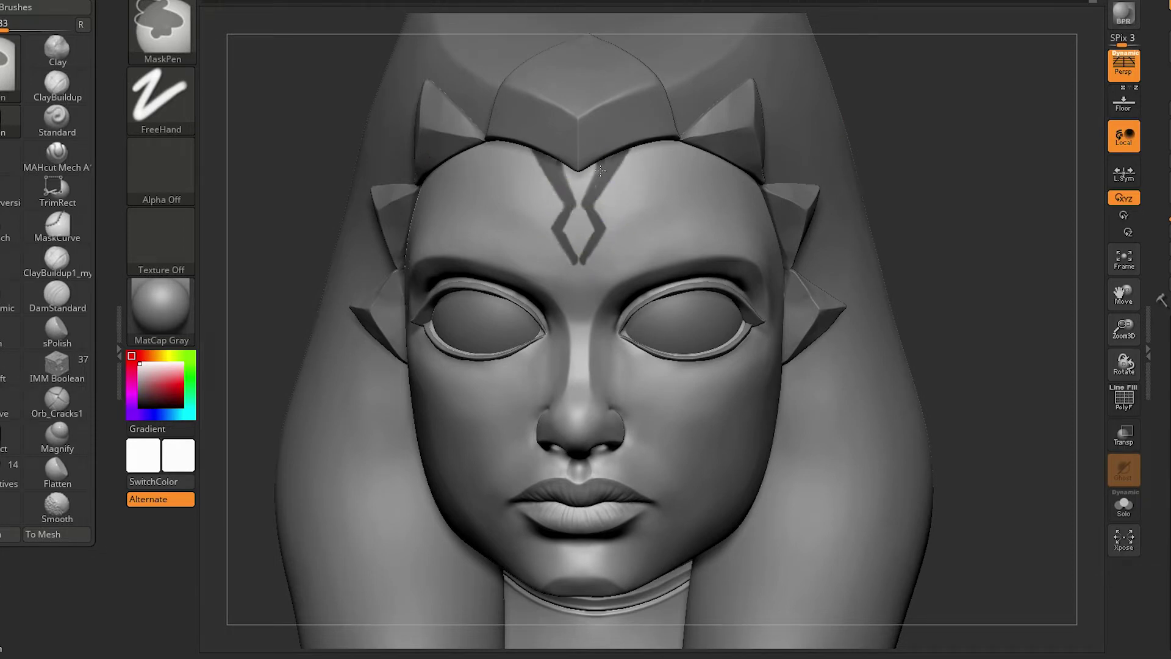
Mask the zigzag forehead marking with the head soloed.
drag(585, 204, 586, 257)
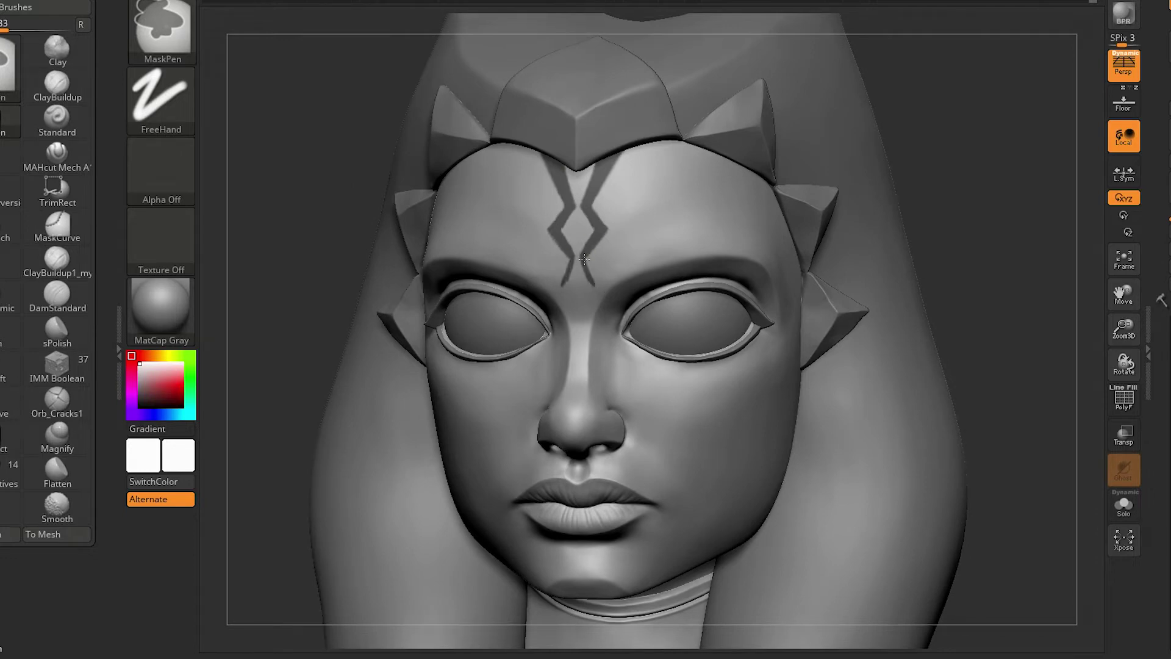
key(ctrl+shift+s)
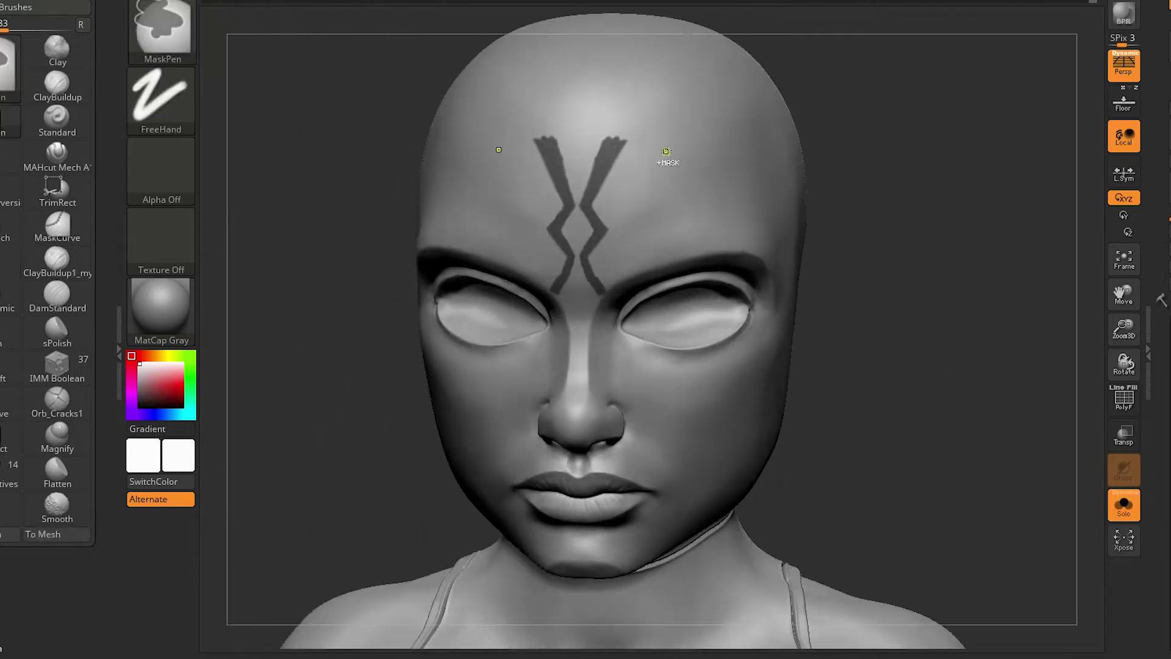
drag(542, 92, 587, 265)
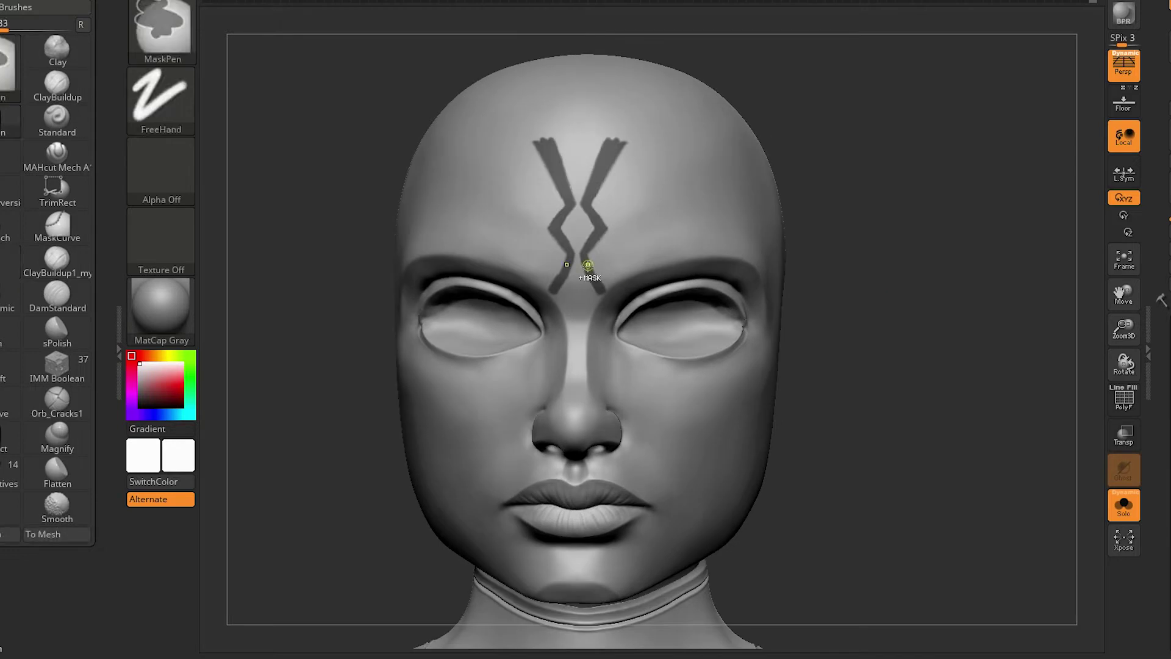
drag(542, 225, 614, 225)
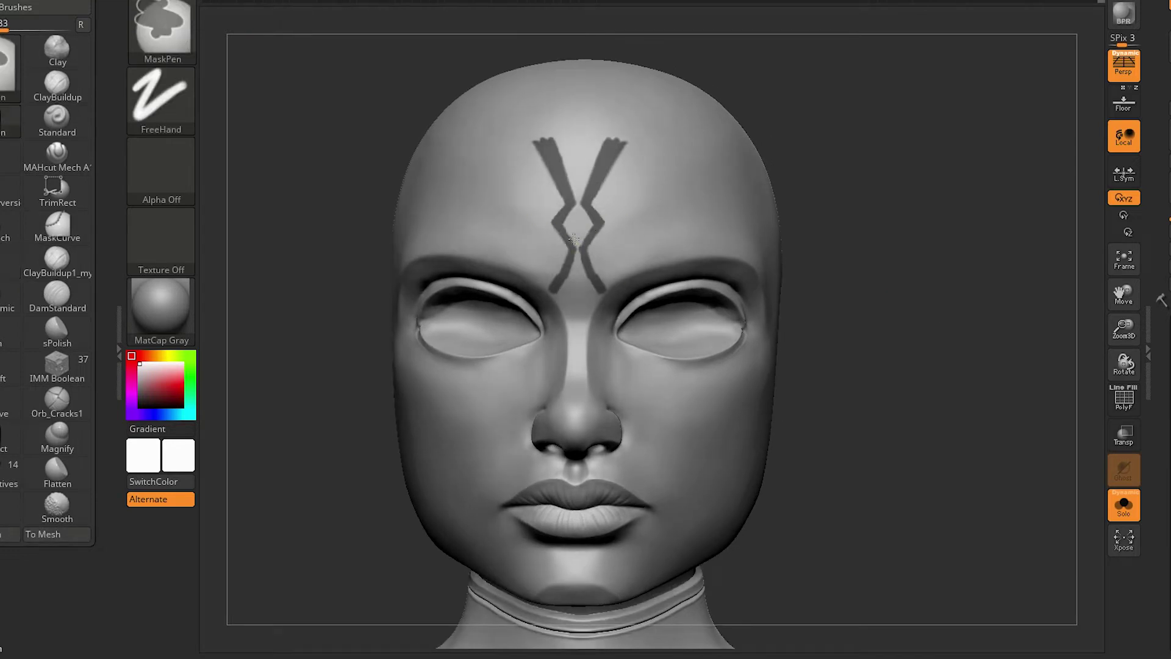
mouse_move(593, 248)
mouse_down()
mouse_move(595, 293)
mouse_move(583, 277)
mouse_up()
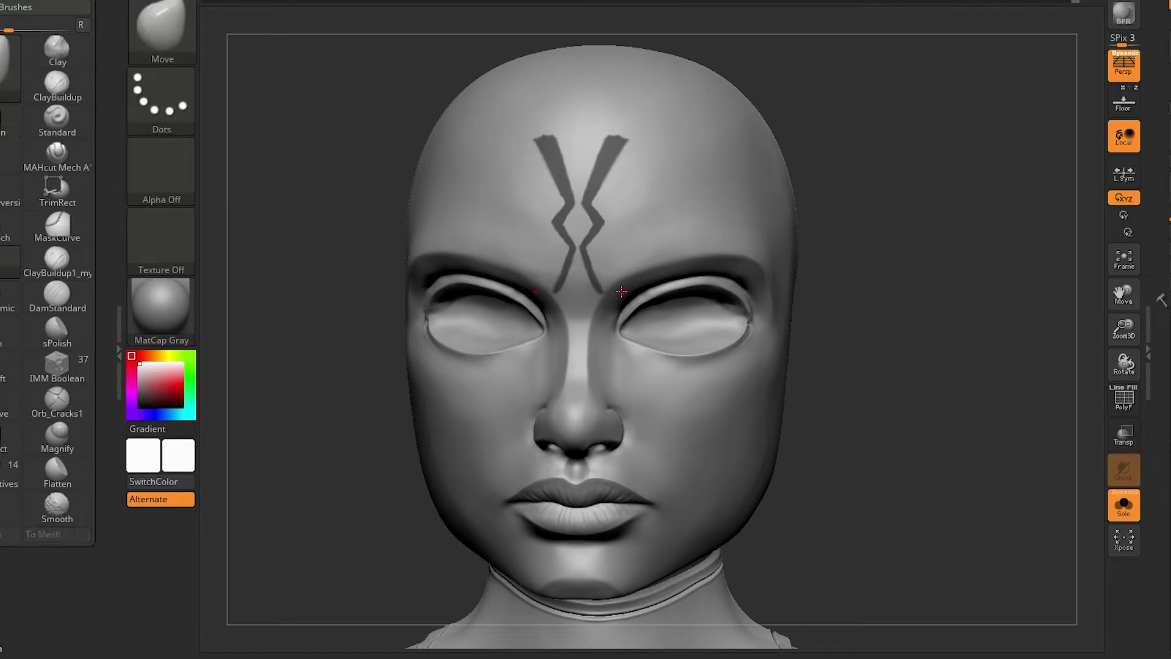
Mask arcs along both brows toward the temples and a patch on the cheek.
mouse_move(645, 257)
ctrl+mouse_down()
mouse_move(617, 275)
mouse_move(762, 240)
mouse_move(604, 292)
ctrl+mouse_up()
mouse_move(667, 257)
mouse_down()
mouse_move(758, 252)
mouse_move(818, 316)
mouse_up()
drag(988, 305, 619, 285)
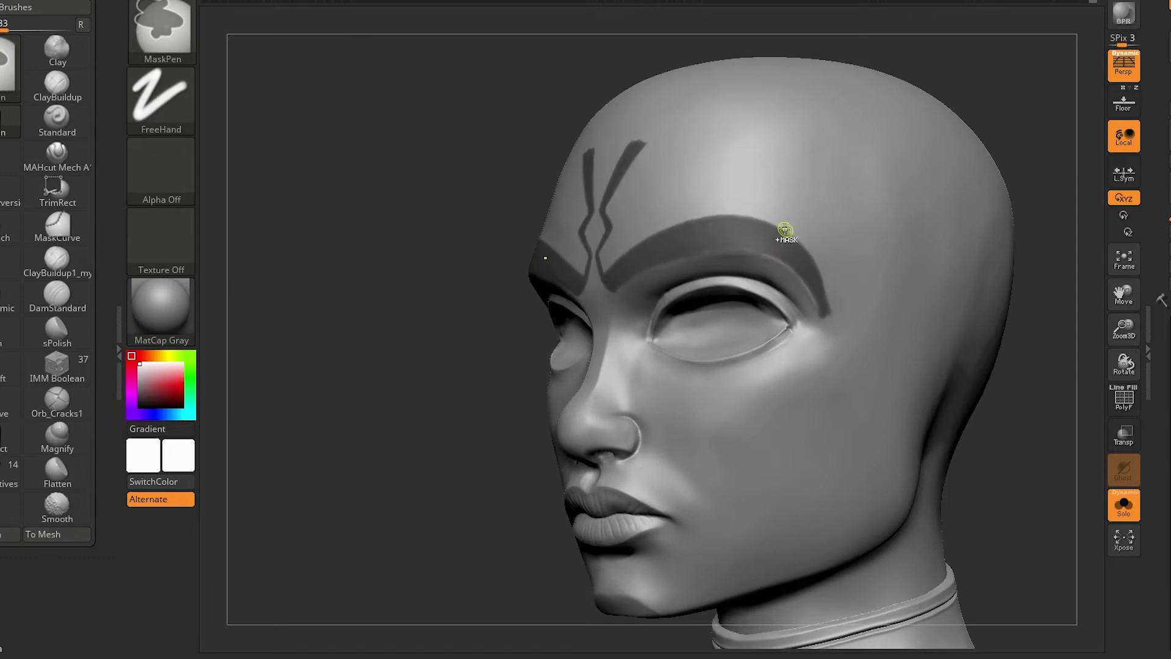
drag(828, 295, 658, 282)
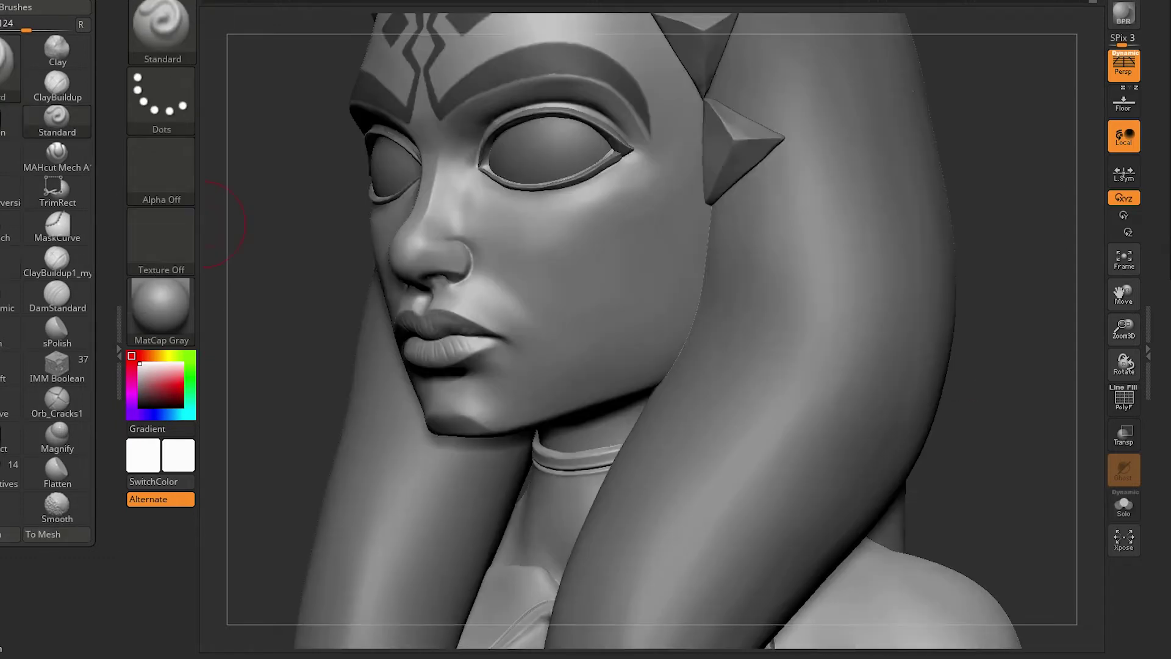
alt+drag(208, 226, 259, 225)
mouse_move(640, 291)
ctrl+mouse_down()
mouse_move(640, 317)
mouse_move(667, 260)
ctrl+mouse_up()
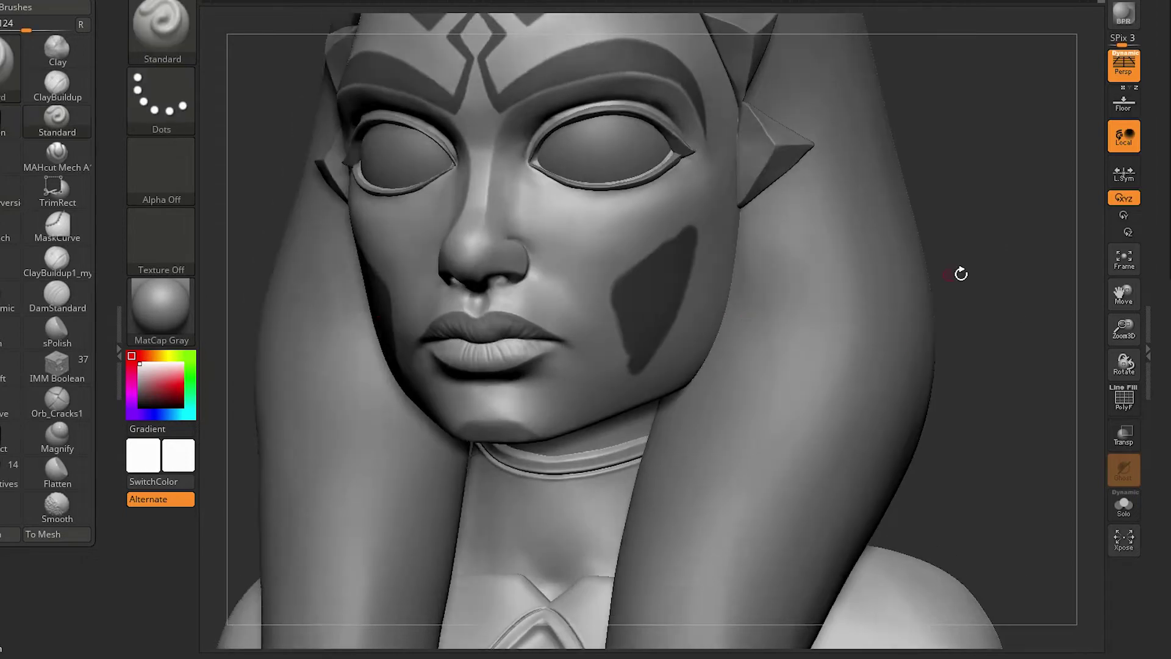
Extend the cheek-marking mask with a jagged, notched lower edge and review the whole bust.
drag(962, 272, 609, 290)
key(ctrl)
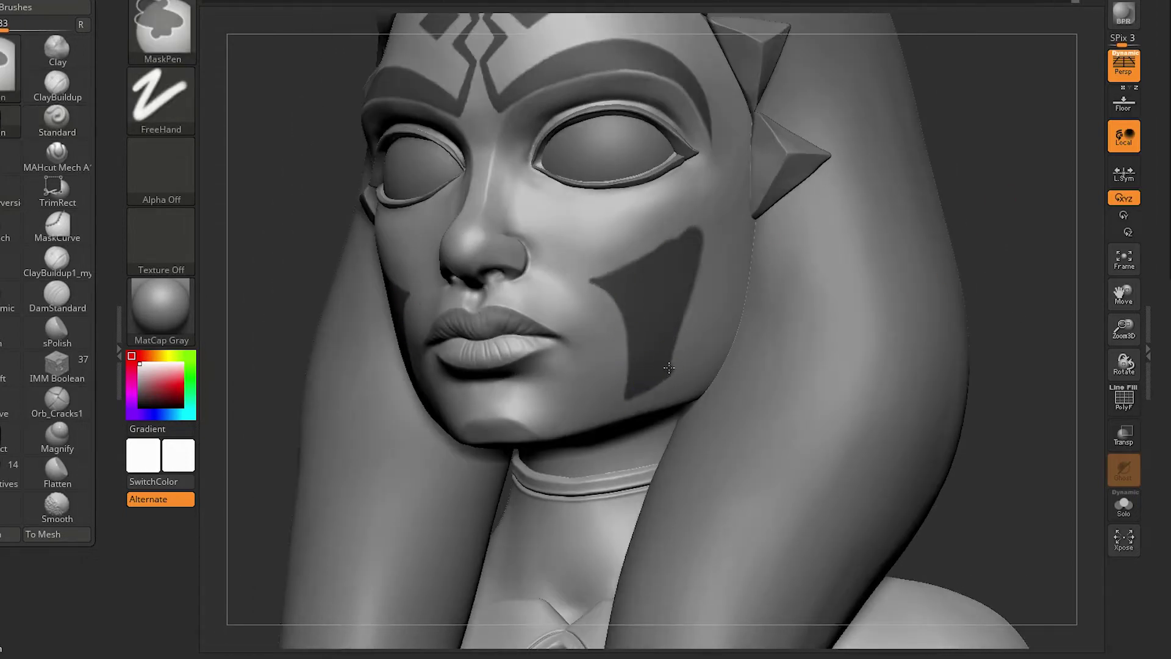
mouse_move(677, 373)
ctrl+mouse_down()
mouse_move(662, 394)
mouse_move(700, 256)
ctrl+mouse_up()
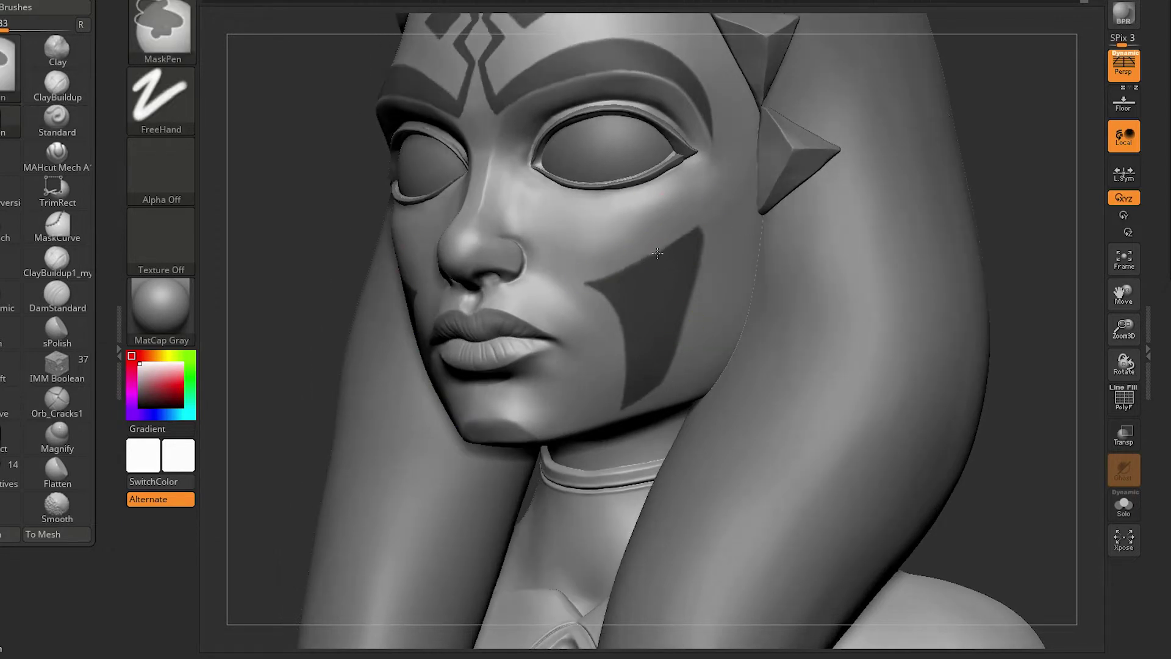
key(ctrl)
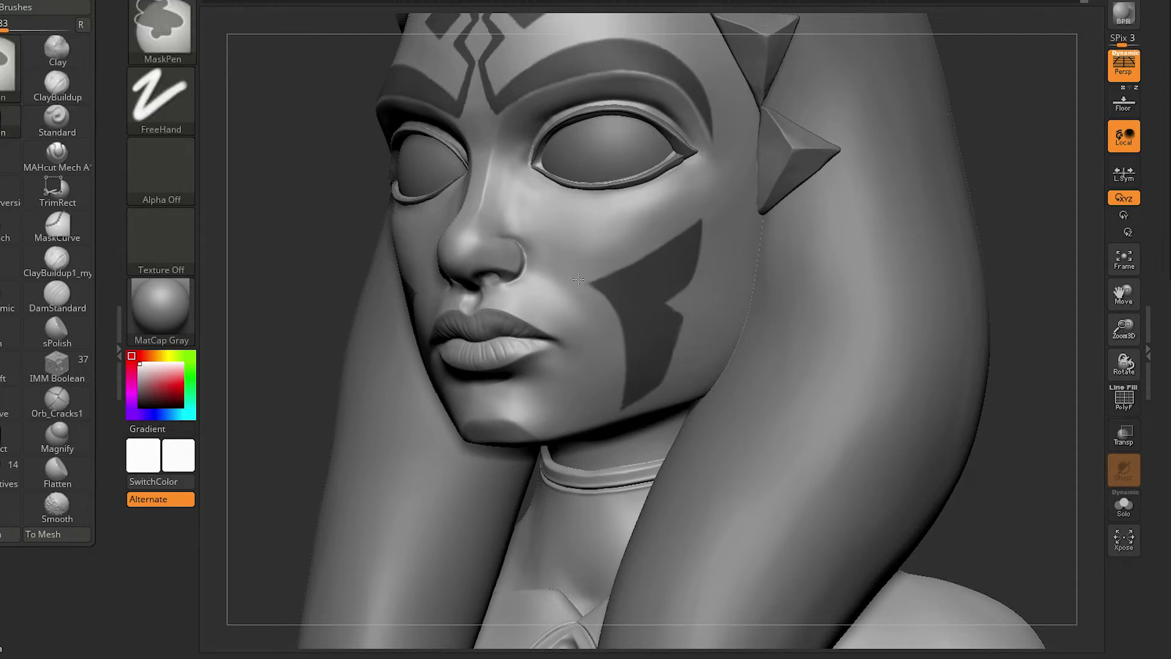
right_drag(590, 276, 590, 287)
mouse_move(605, 362)
right_down()
mouse_move(671, 290)
mouse_move(732, 318)
mouse_move(878, 329)
mouse_move(886, 343)
mouse_move(723, 192)
right_up()
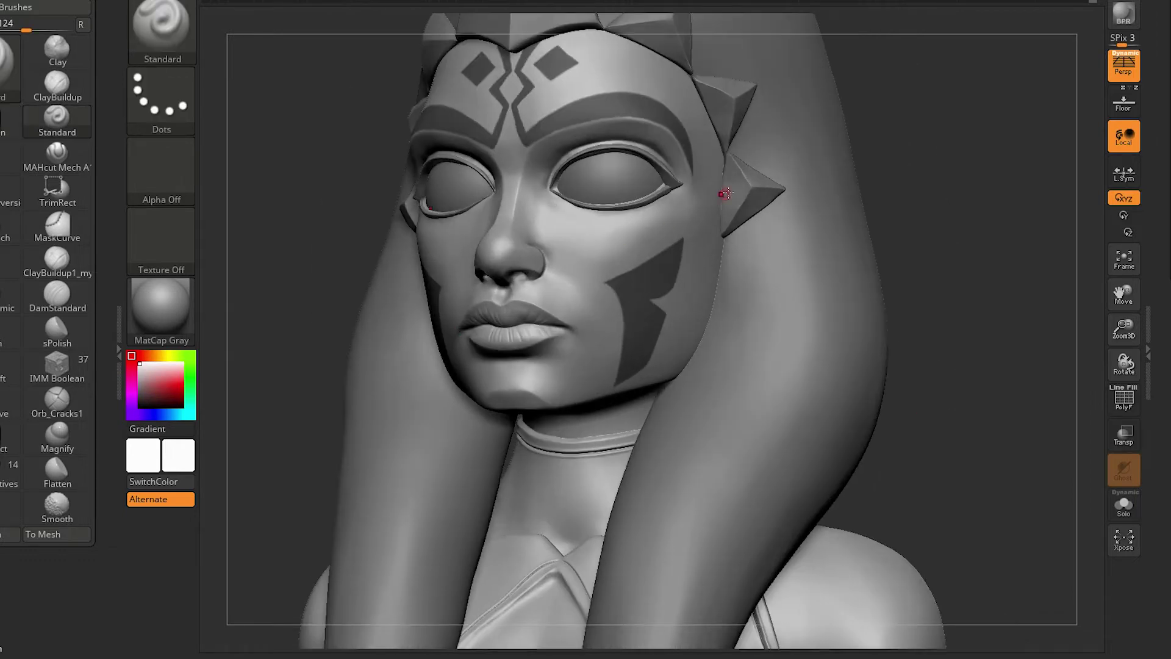
mouse_move(624, 360)
ctrl+right_down()
mouse_move(894, 379)
mouse_move(531, 361)
mouse_move(376, 338)
mouse_move(695, 109)
mouse_move(745, 324)
mouse_move(889, 405)
mouse_move(897, 368)
mouse_move(867, 364)
ctrl+right_up()
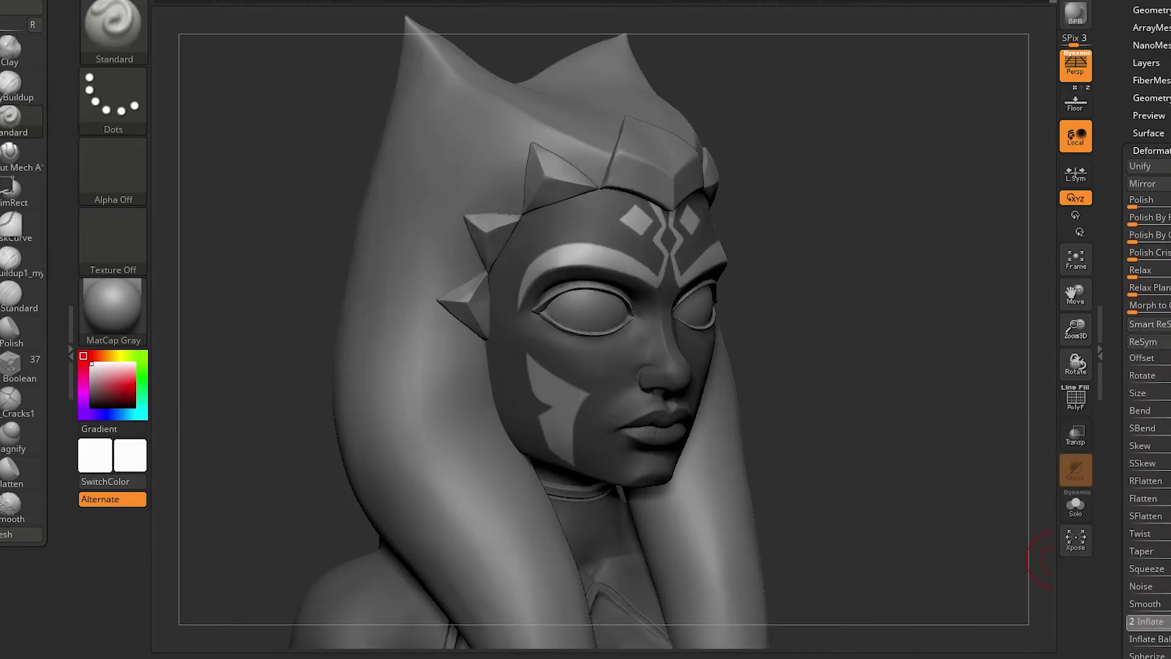
Inspect the inflated forehead, brow and cheek markings from several angles and zooms.
mouse_move(1052, 558)
mouse_down()
mouse_move(853, 424)
mouse_move(871, 406)
mouse_move(871, 321)
mouse_move(873, 380)
mouse_move(818, 411)
mouse_move(824, 431)
mouse_move(901, 424)
mouse_move(888, 380)
mouse_up()
ctrl+right_drag(888, 380, 915, 471)
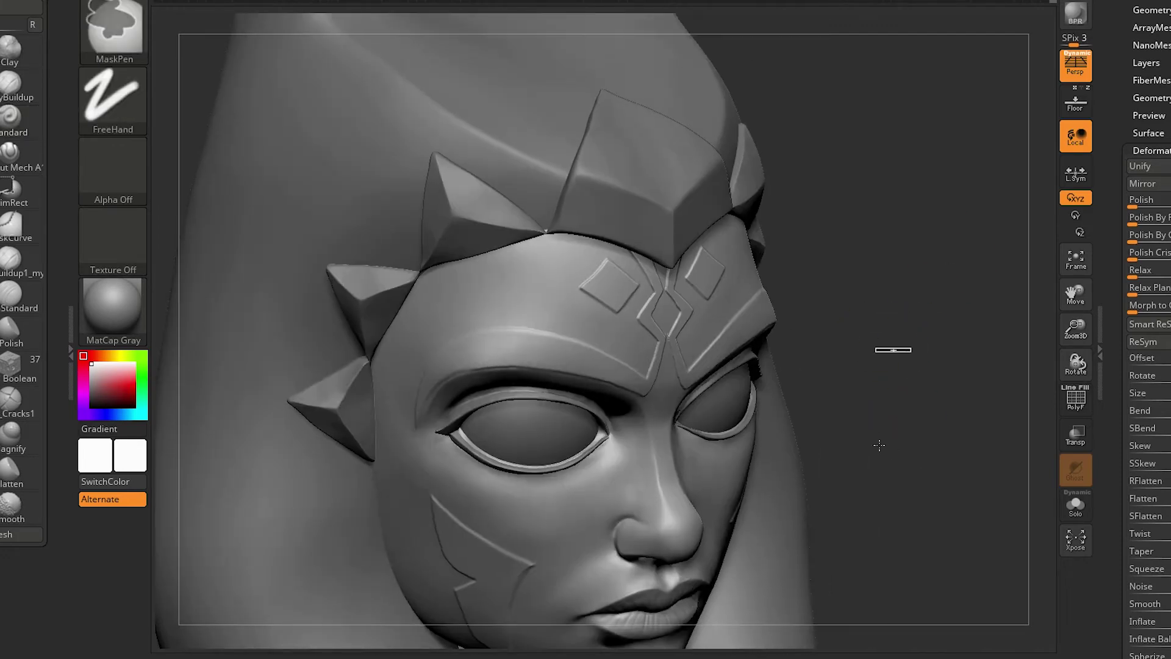
mouse_move(881, 443)
mouse_down()
mouse_move(872, 391)
mouse_move(927, 314)
mouse_move(821, 327)
mouse_up()
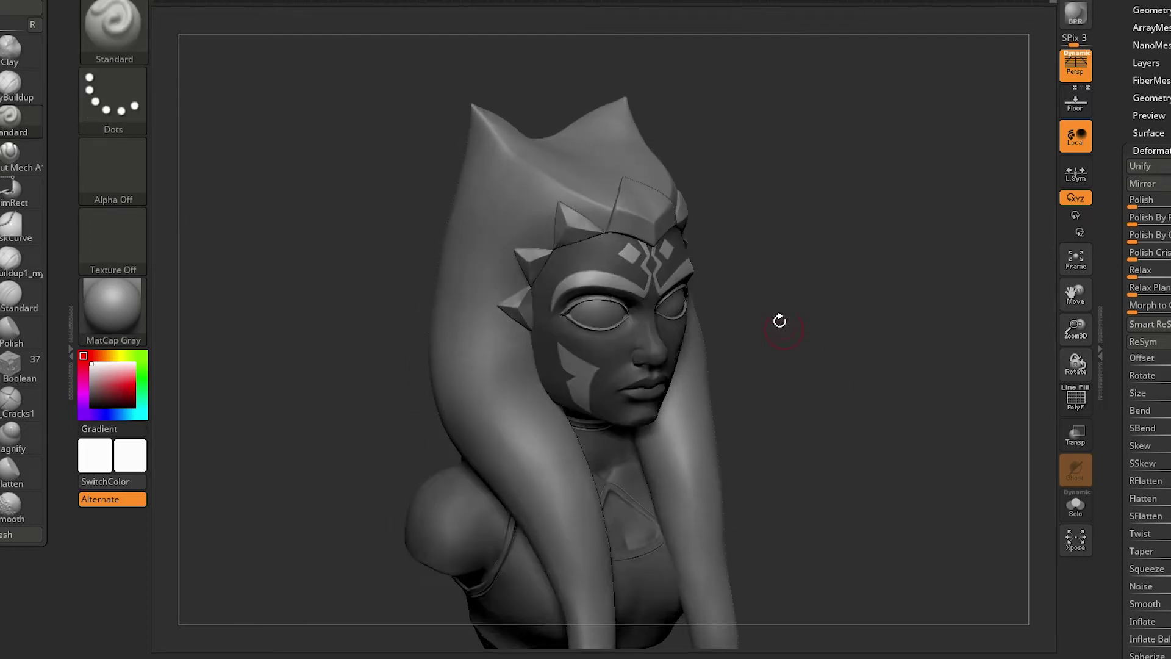
ctrl+right_drag(793, 374, 1032, 500)
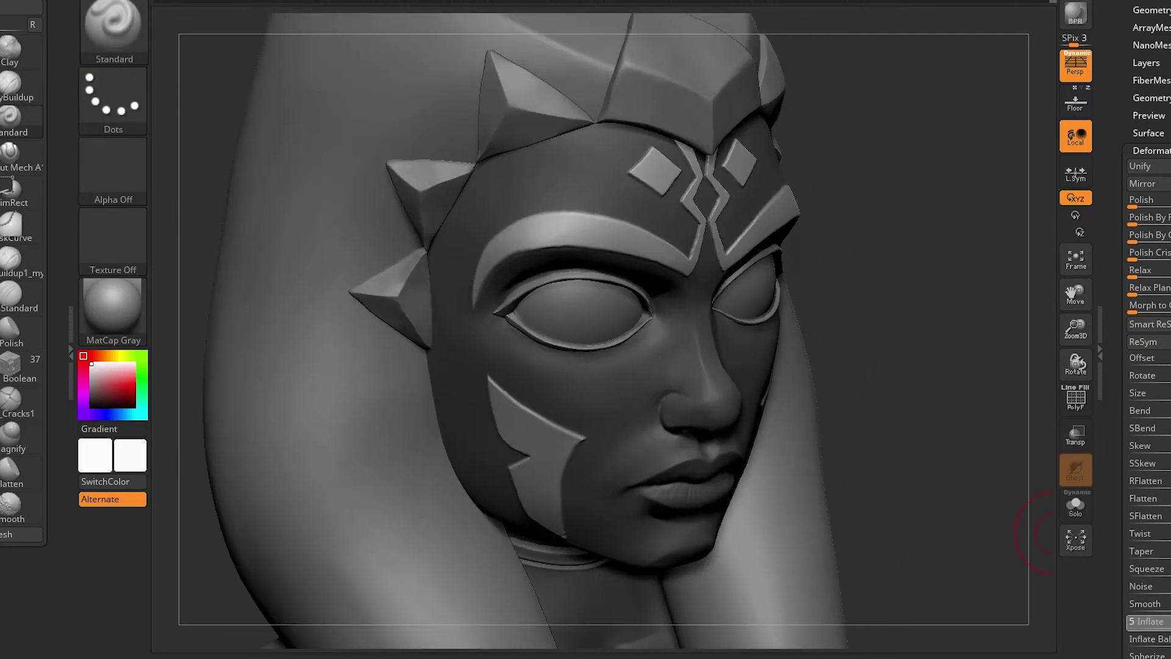
ctrl+right_drag(1055, 532, 860, 360)
drag(860, 360, 799, 408)
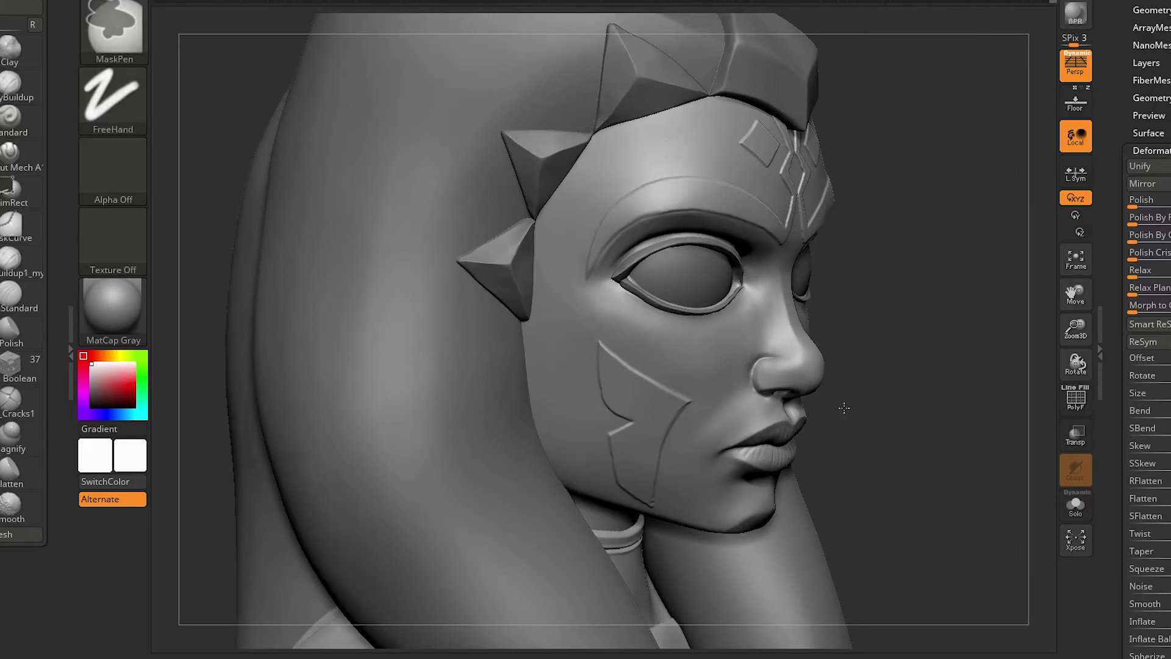
ctrl+right_drag(799, 408, 821, 361)
mouse_move(821, 361)
shift+mouse_down()
mouse_move(923, 345)
mouse_move(952, 366)
mouse_move(507, 198)
shift+mouse_up()
Ctrl-paint diagonal stripe bands of mask along the head-tails.
key(ctrl)
mouse_move(496, 186)
right_down()
mouse_move(437, 157)
mouse_move(670, 300)
mouse_move(567, 315)
right_up()
key(ctrl)
mouse_move(554, 375)
right_down()
mouse_move(500, 312)
mouse_move(714, 309)
mouse_move(507, 334)
mouse_move(751, 256)
mouse_move(632, 306)
mouse_move(808, 312)
right_up()
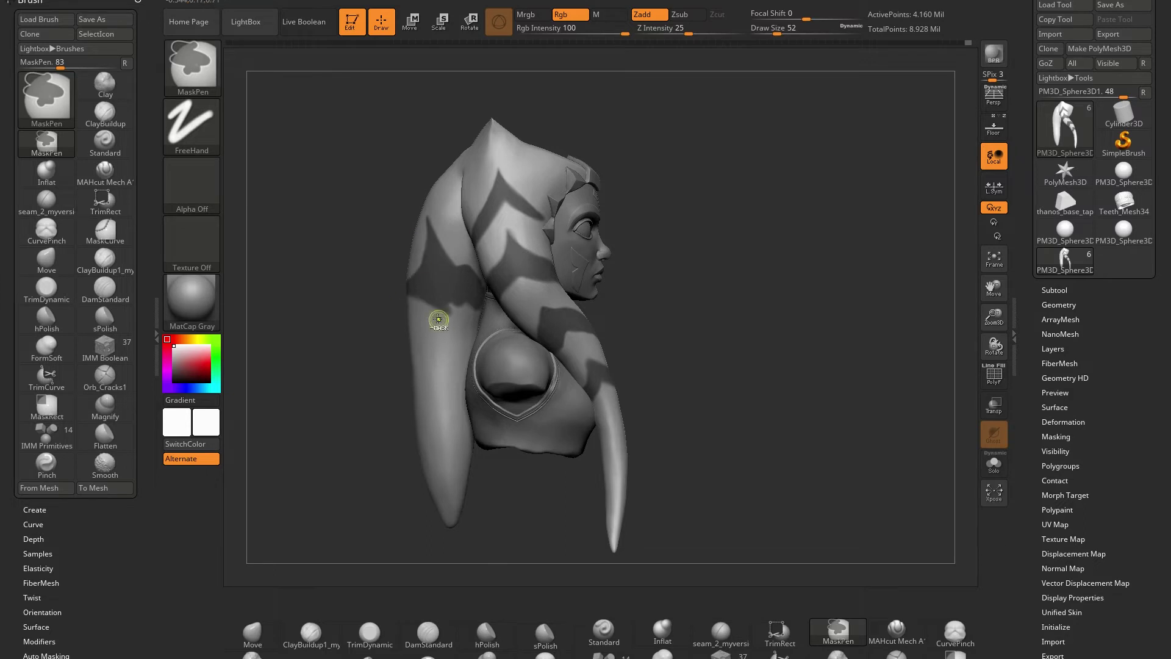
Orbit around the back and side of the bust to review the striped lekku.
right_drag(459, 326, 465, 237)
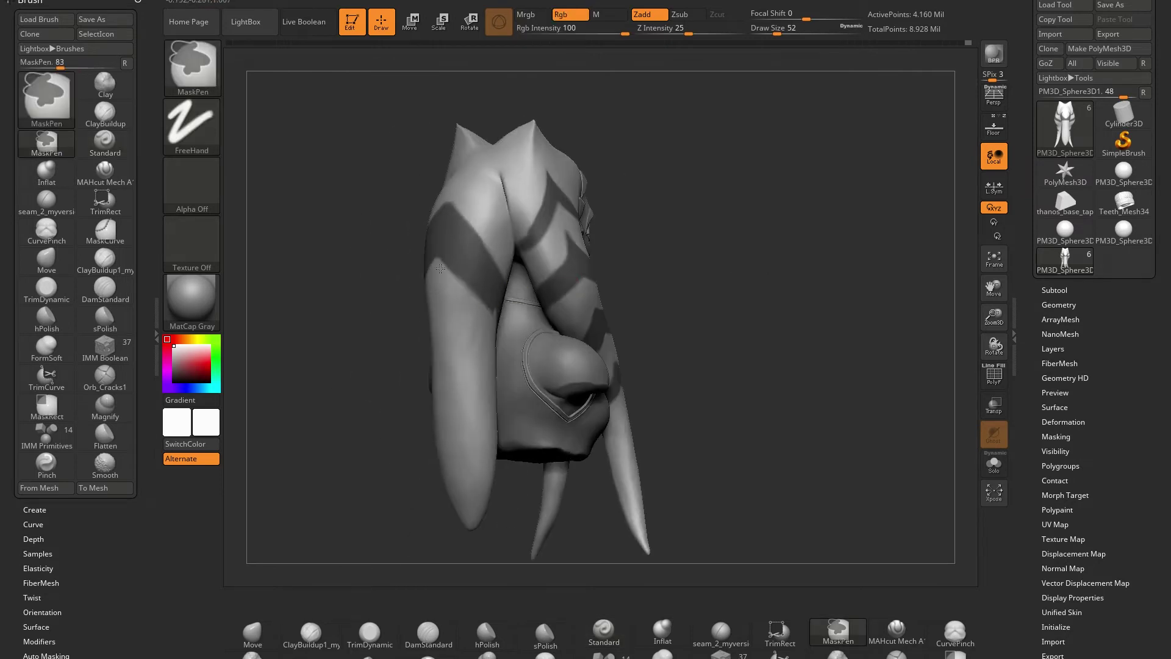
right_drag(489, 315, 447, 273)
right_drag(448, 217, 455, 340)
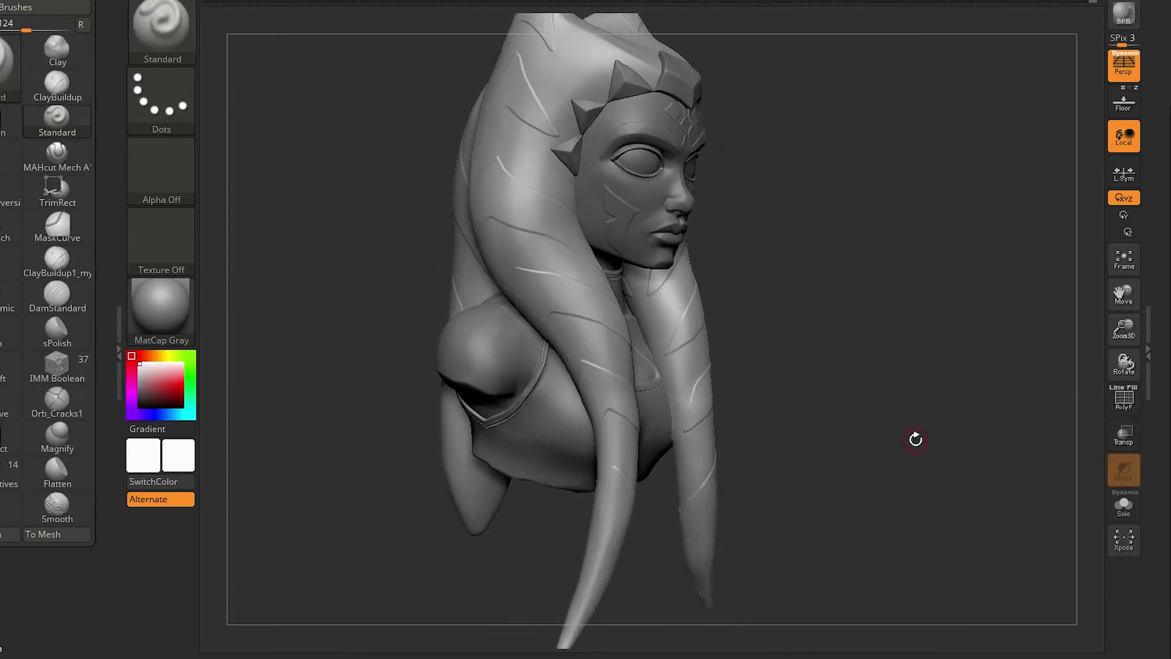
Reshape the raised forehead and cheek markings on the soloed head, checking every angle.
mouse_move(916, 440)
mouse_down()
mouse_move(872, 252)
mouse_move(560, 253)
mouse_move(750, 419)
mouse_move(829, 321)
mouse_move(829, 356)
mouse_move(958, 183)
mouse_up()
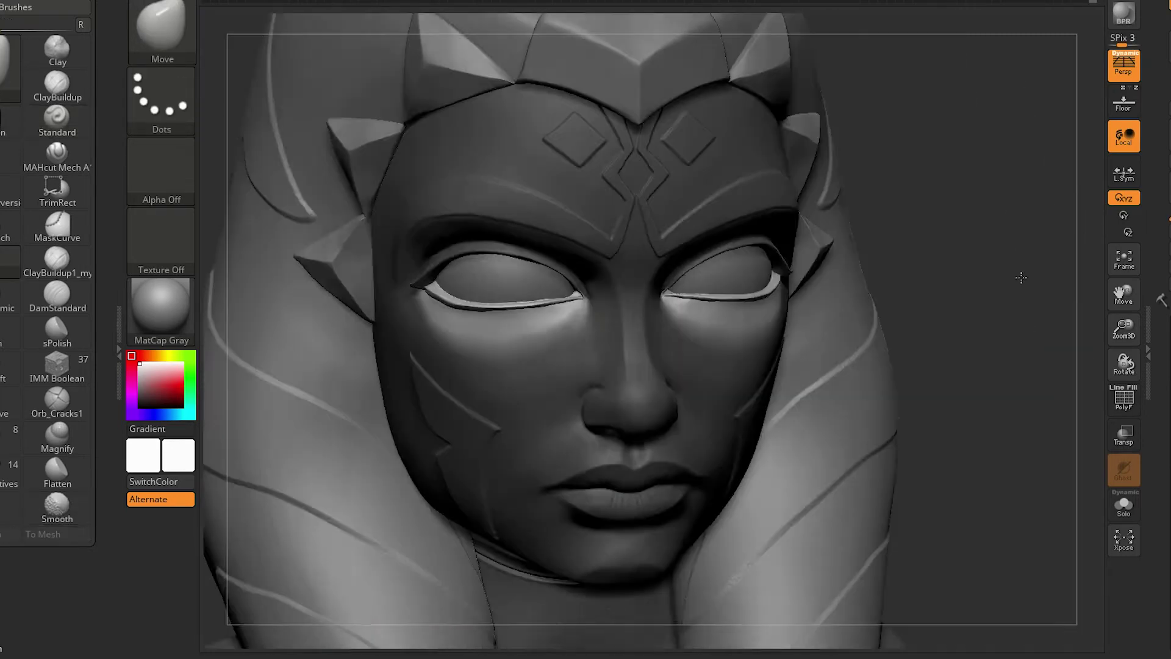
mouse_move(1019, 274)
mouse_down()
mouse_move(1006, 222)
mouse_move(637, 645)
mouse_up()
drag(715, 353, 348, 471)
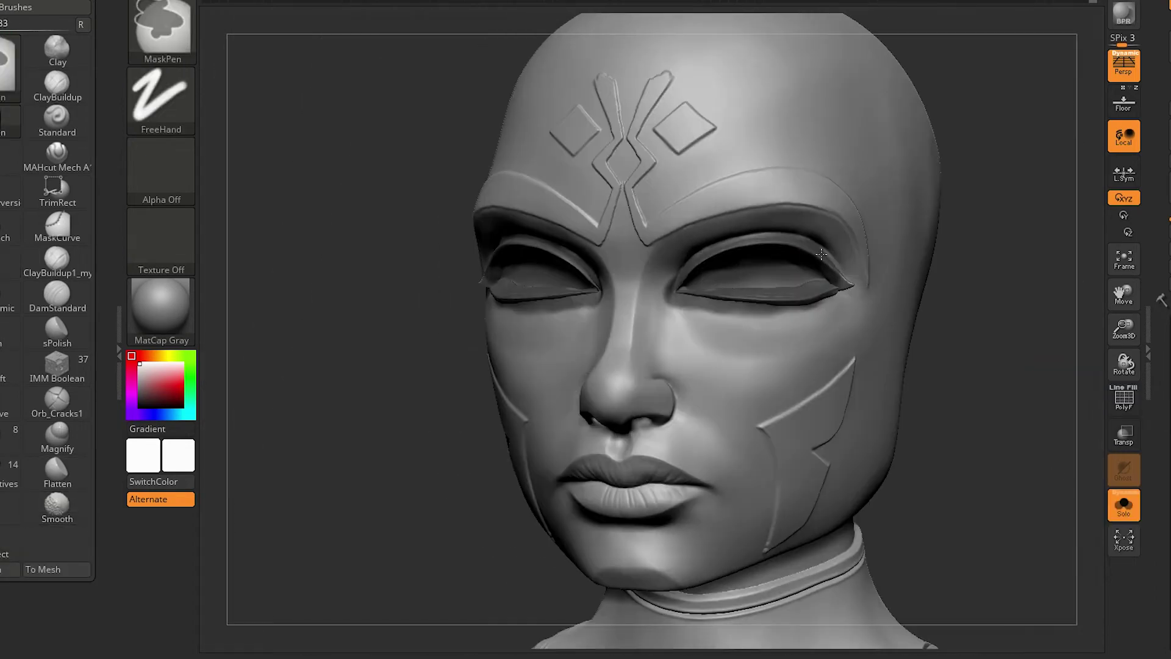
drag(823, 254, 735, 239)
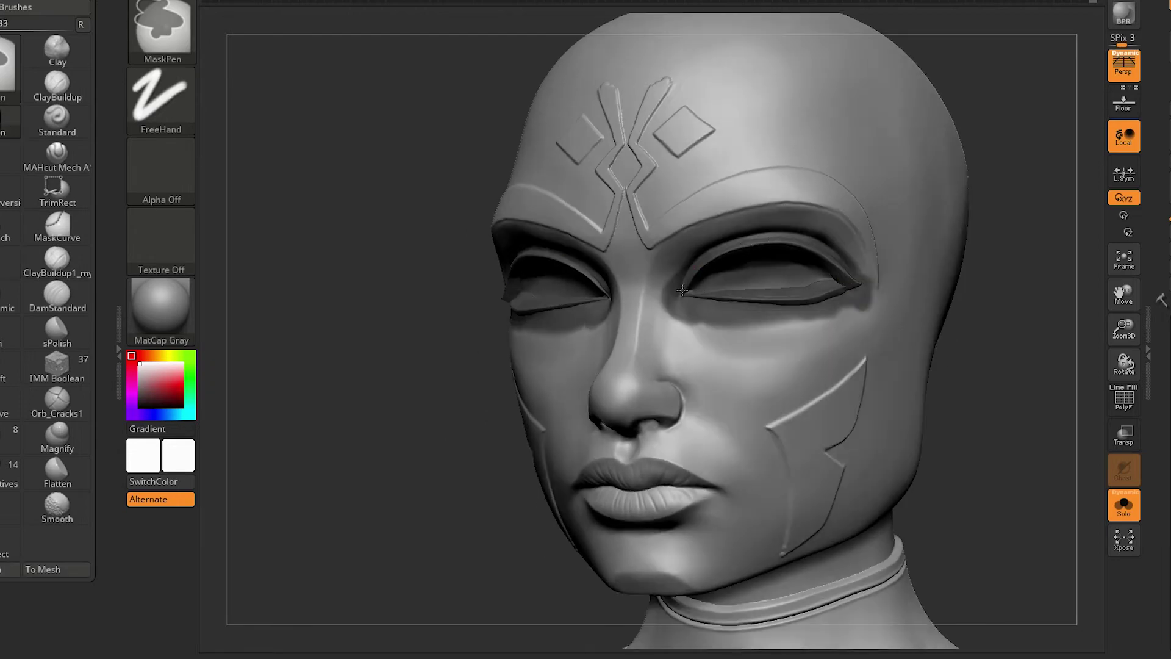
right_drag(666, 292, 693, 239)
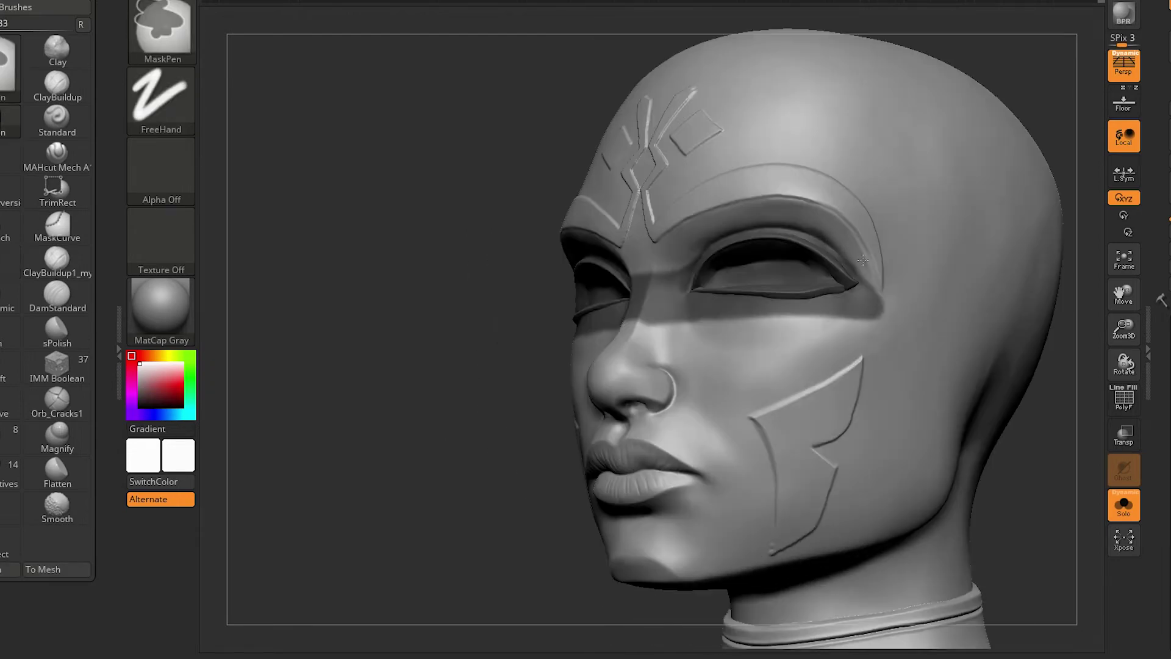
mouse_move(771, 203)
right_down()
mouse_move(831, 204)
mouse_move(661, 314)
right_up()
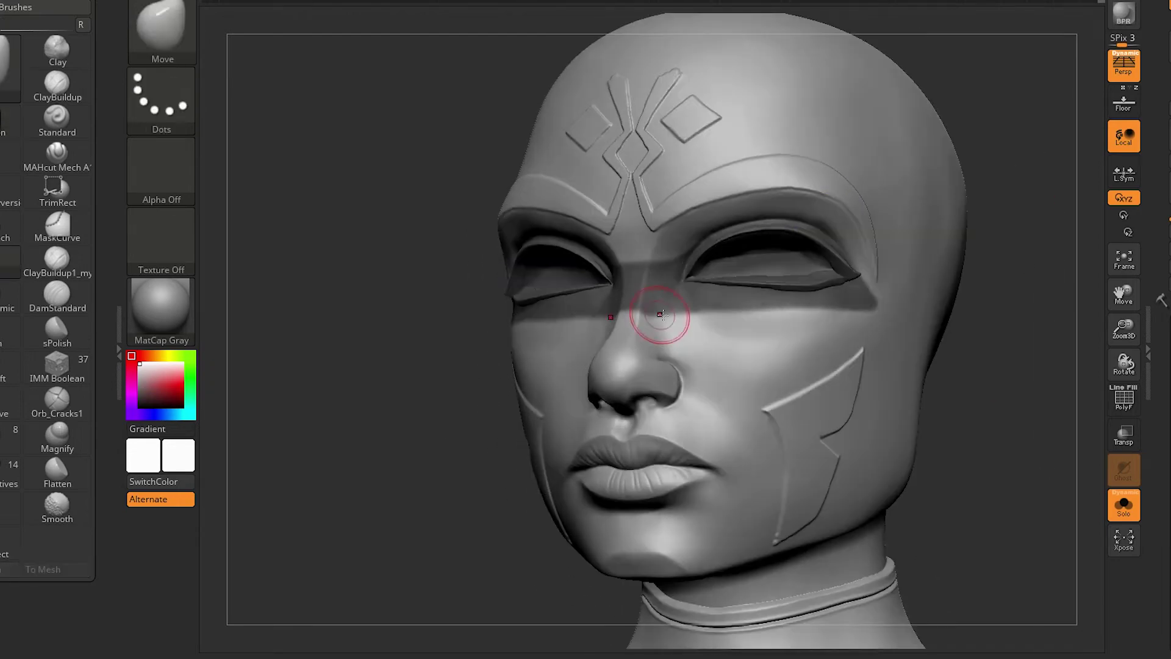
mouse_move(796, 333)
right_down()
mouse_move(686, 215)
mouse_move(640, 276)
right_up()
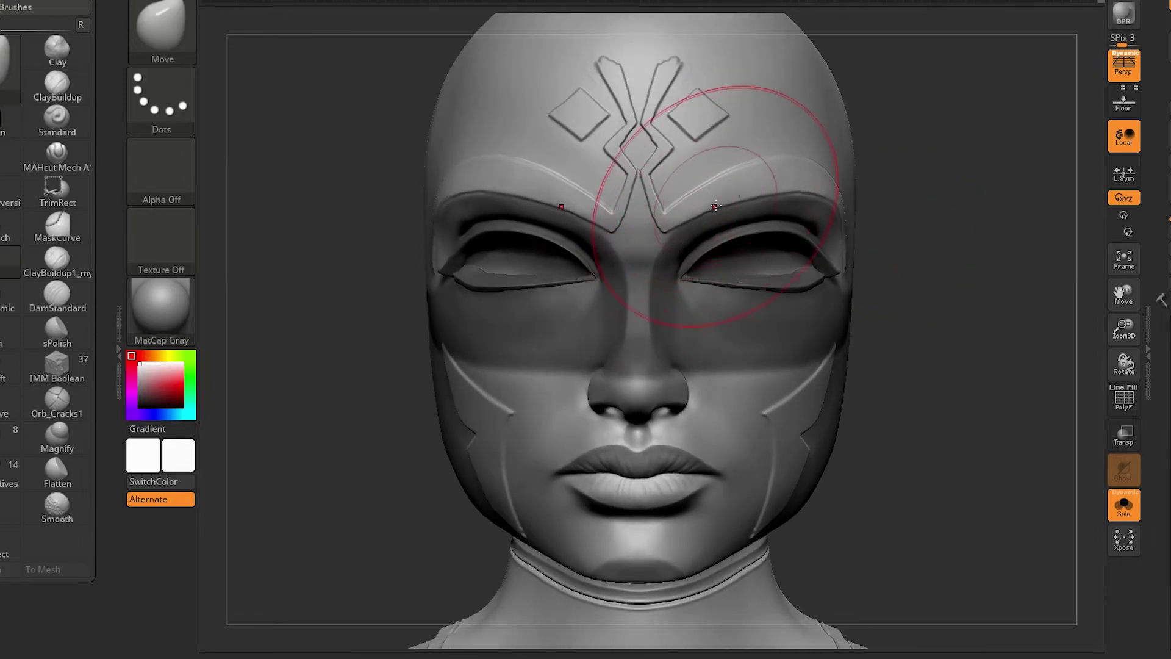
right_drag(679, 234, 788, 184)
right_drag(687, 229, 562, 221)
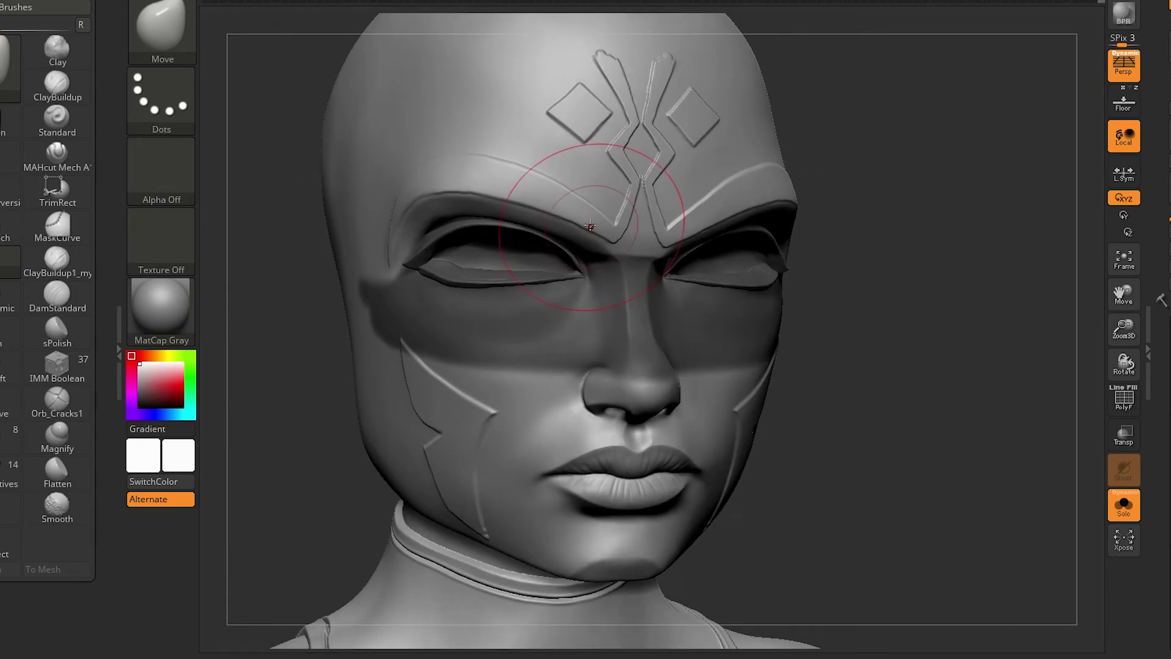
right_drag(431, 157, 634, 209)
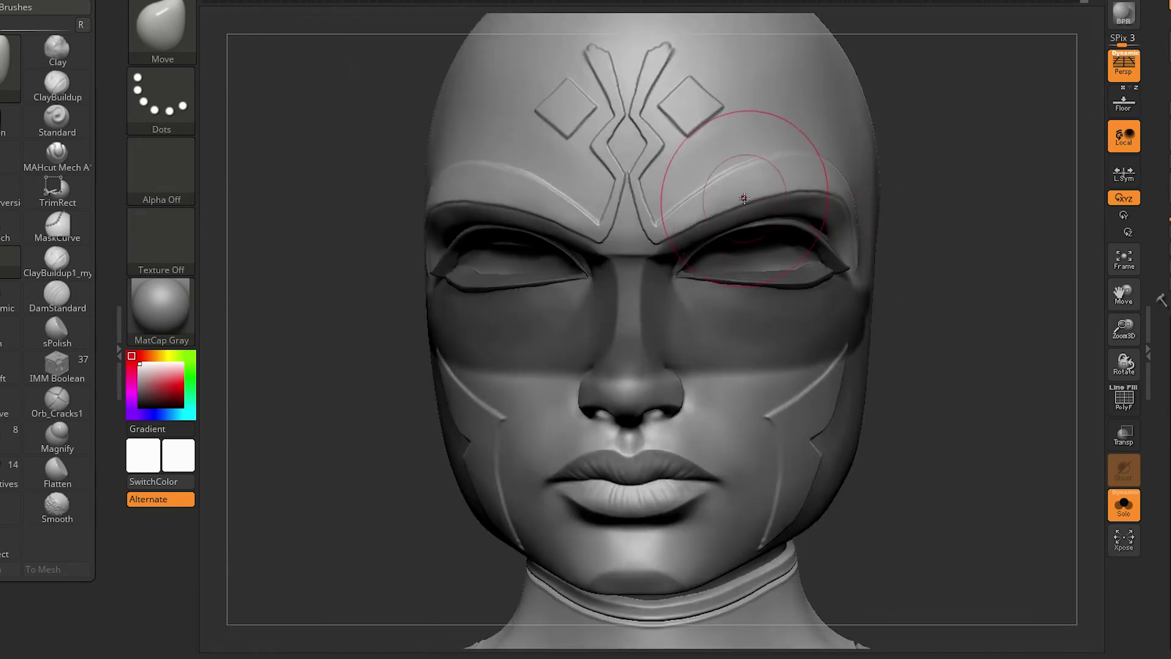
mouse_move(745, 196)
right_down()
mouse_move(671, 201)
mouse_move(878, 215)
mouse_move(871, 341)
mouse_move(947, 293)
mouse_move(831, 386)
mouse_move(896, 324)
mouse_move(537, 286)
mouse_move(854, 332)
mouse_move(910, 305)
mouse_move(635, 298)
right_up()
Turn Solo off and refine the face with Standard, sPolish and ClayBuildup brushes.
key(shift+alt+s)
key(b)
key(s)
key(t)
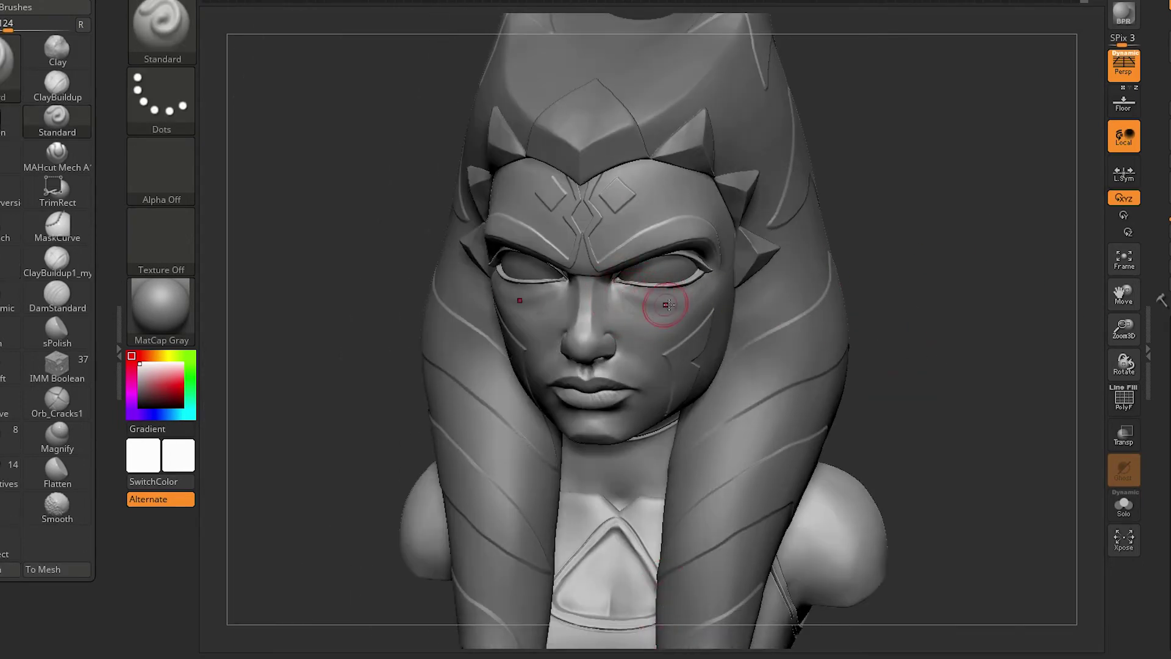
key(b)
key(s)
key(p)
mouse_move(714, 297)
right_down()
mouse_move(759, 269)
mouse_move(880, 332)
mouse_move(976, 329)
mouse_move(919, 357)
mouse_move(399, 420)
right_up()
key(b)
key(c)
key(b)
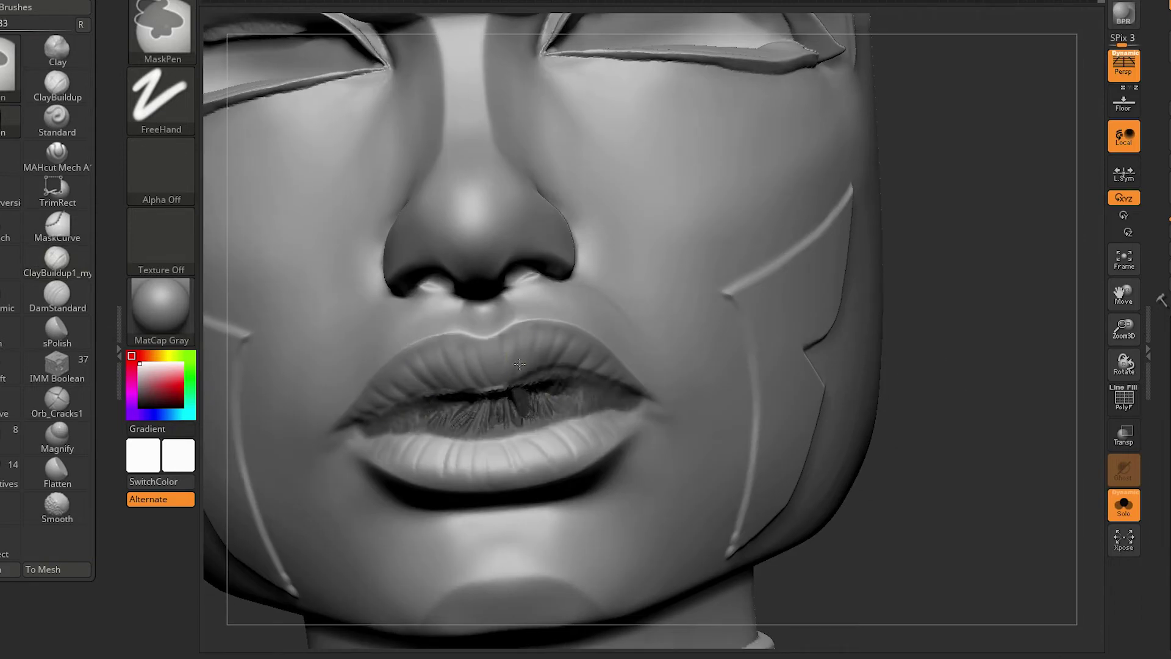
Mask the lip area and check the lips from the side and front.
right_drag(610, 441, 413, 451)
right_drag(851, 364, 469, 400)
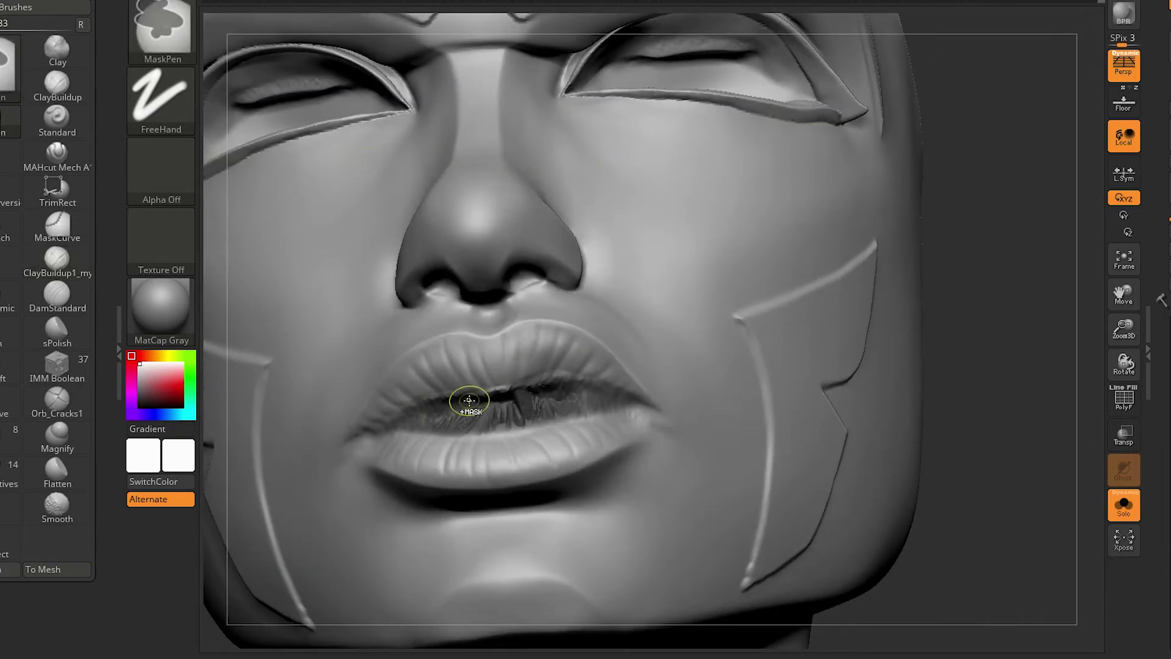
right_drag(954, 334, 923, 560)
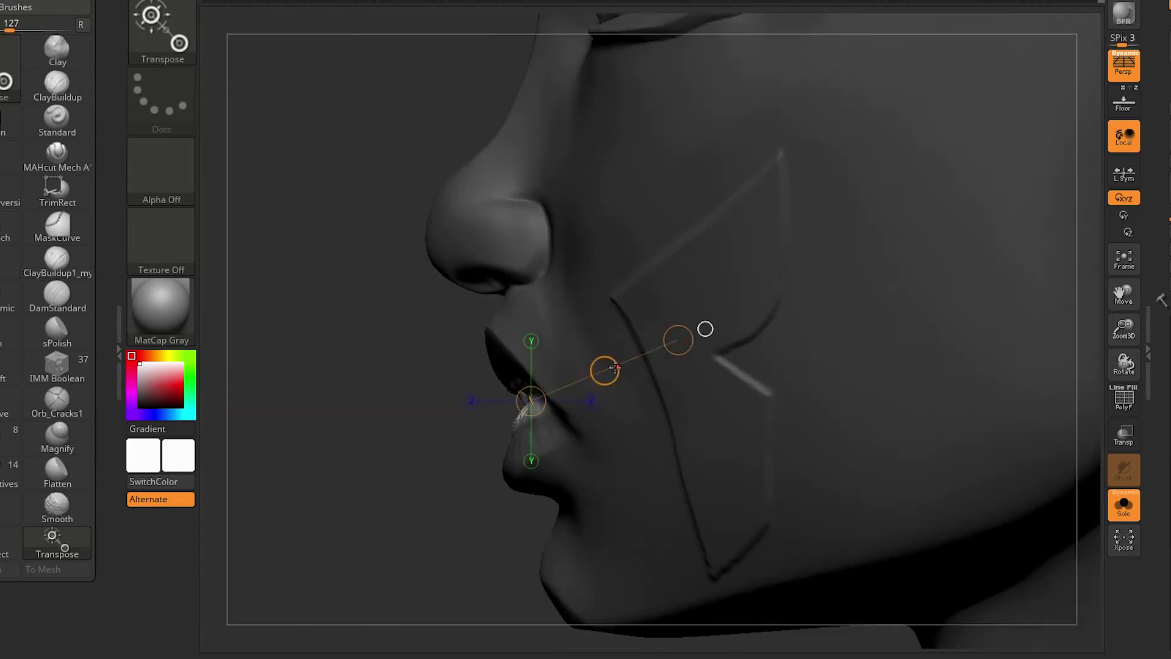
right_drag(615, 367, 283, 375)
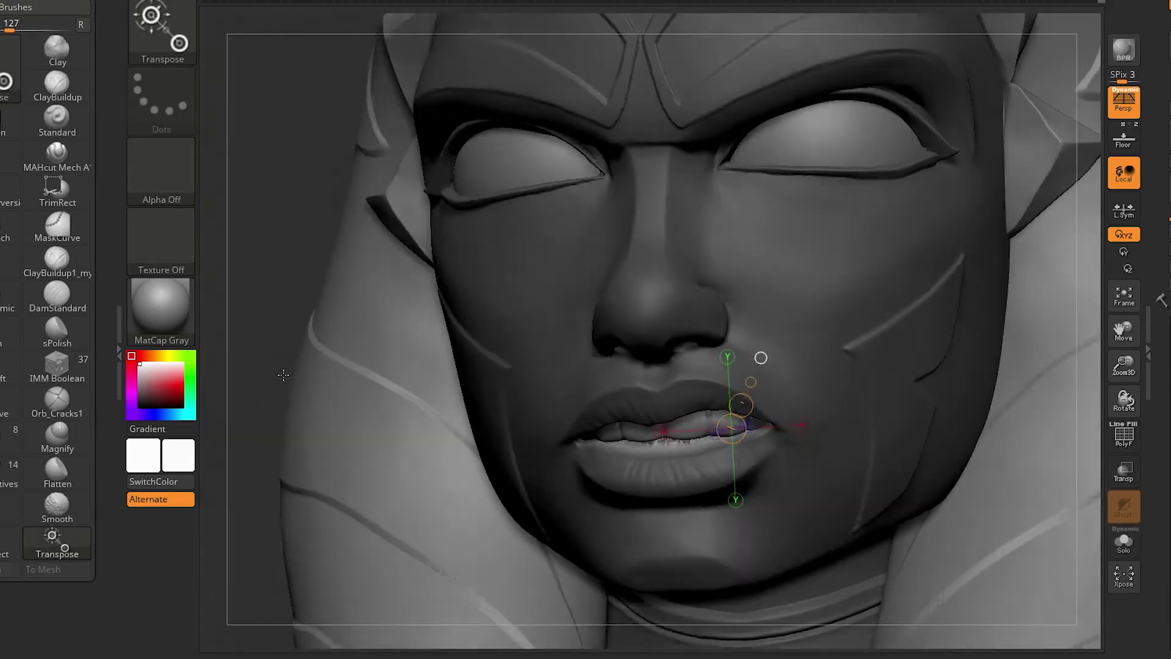
alt+right_drag(283, 374, 458, 347)
Rotate the masked lower lip open with Transpose, Transp on, checking the teeth in profile.
key(q)
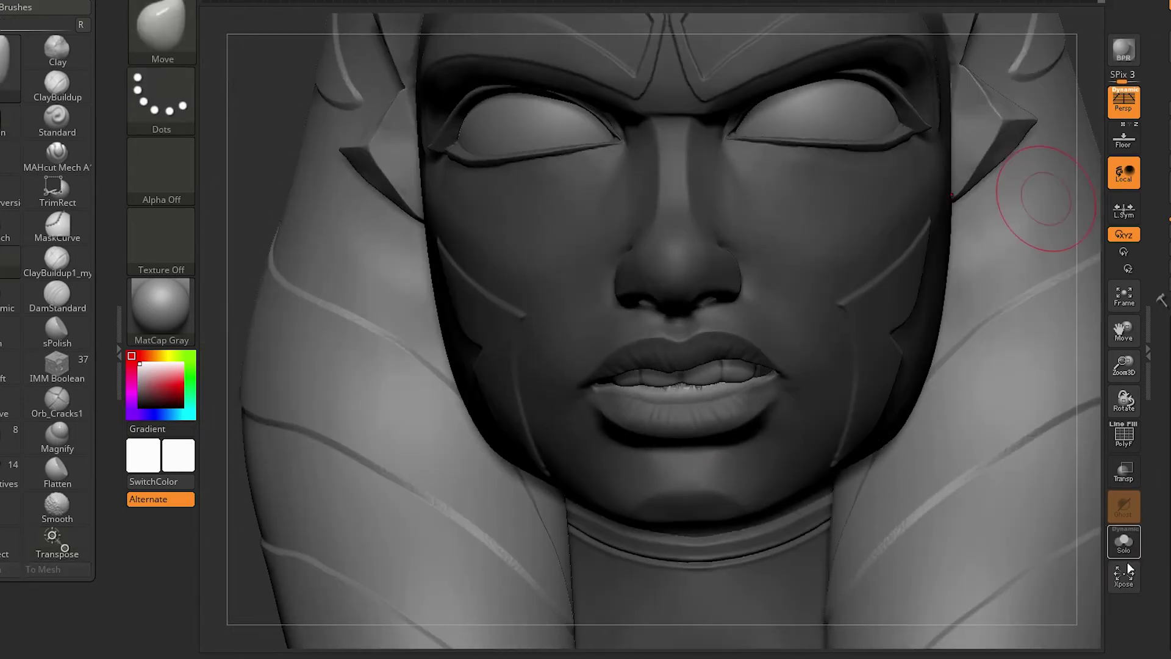
click(1124, 470)
right_drag(1037, 427, 488, 373)
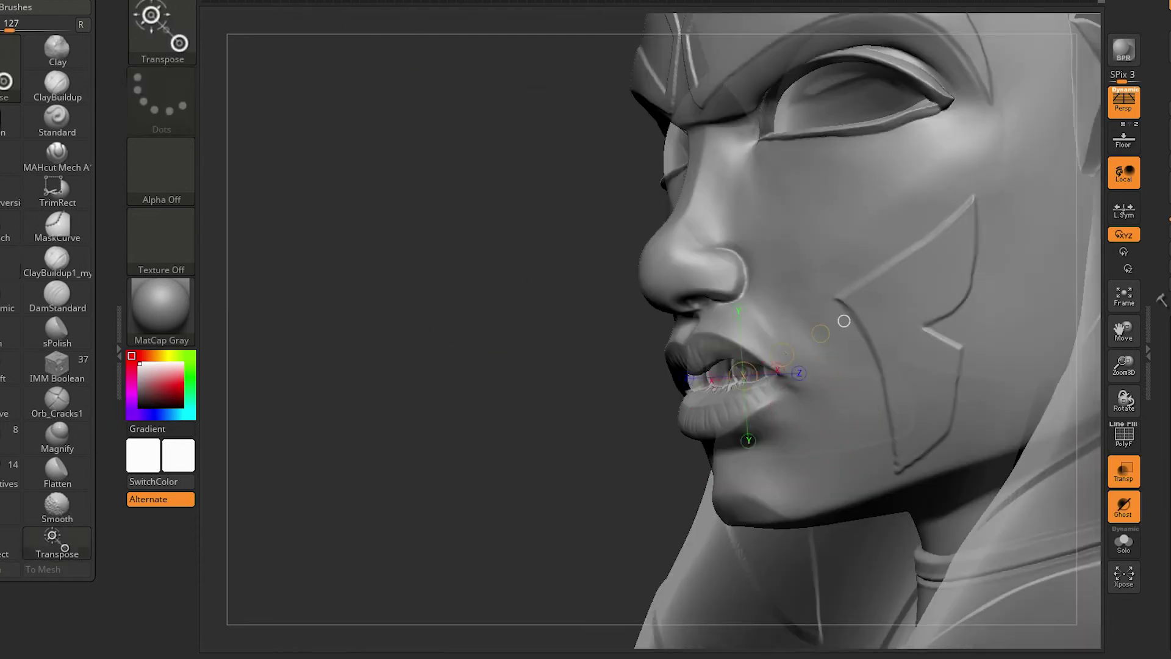
drag(844, 321, 822, 338)
shift+drag(1162, 299, 1166, 471)
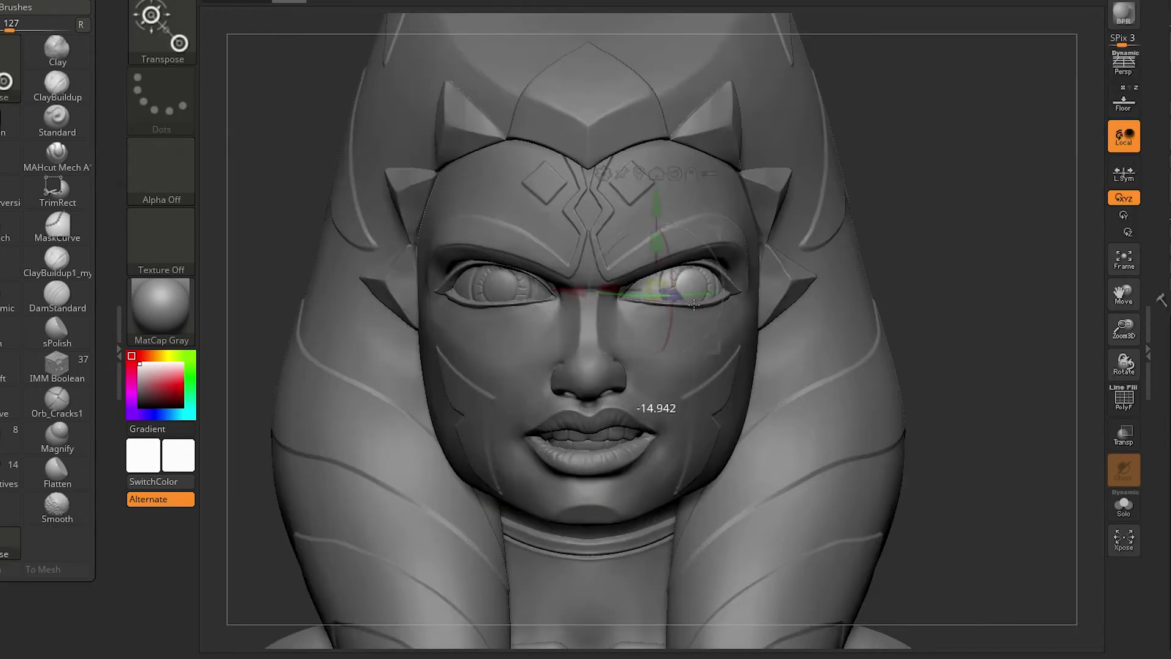
Rotate both eyeballs with the Gizmo to gaze forward, then switch to hPolish.
drag(520, 321, 458, 291)
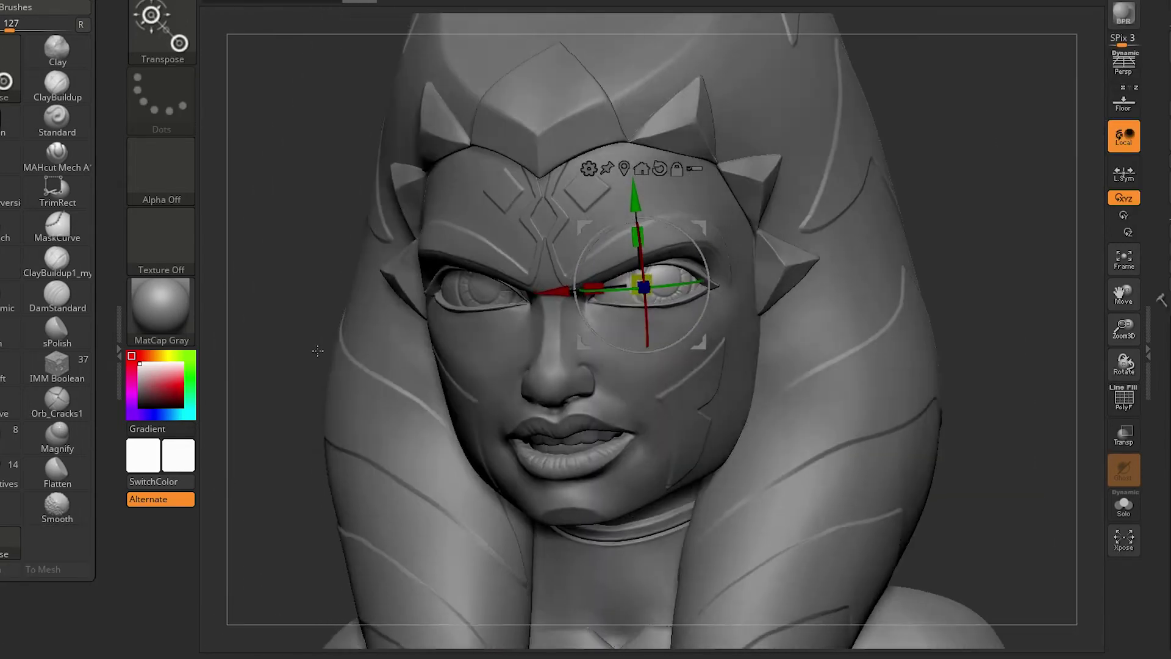
drag(491, 25, 688, 288)
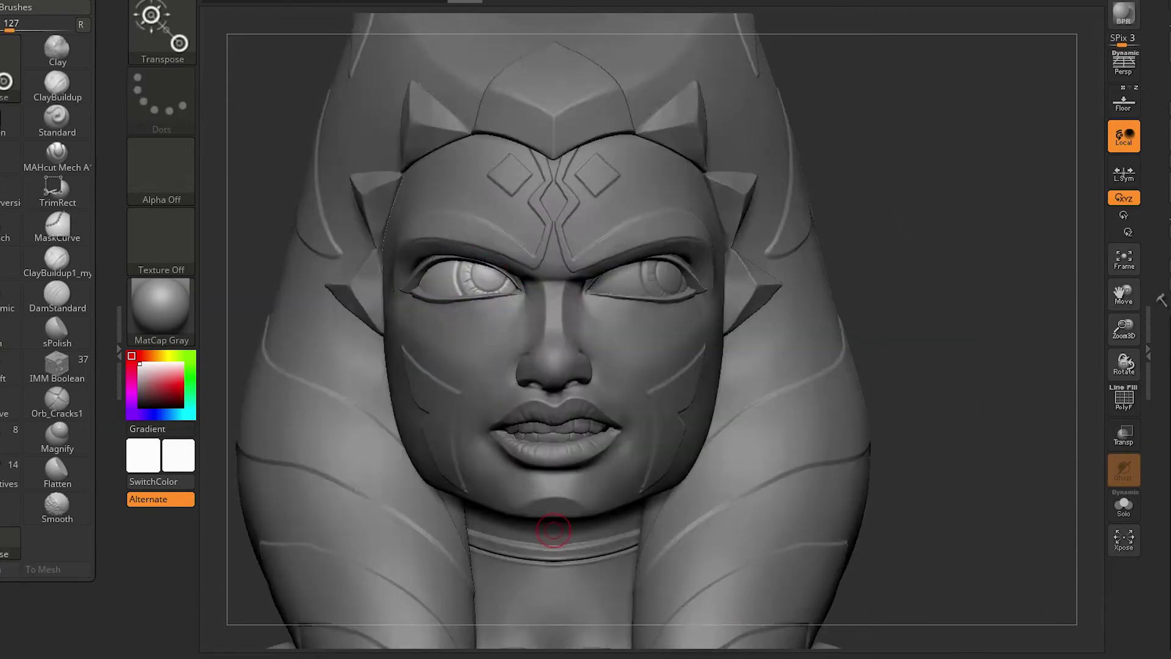
drag(495, 265, 668, 250)
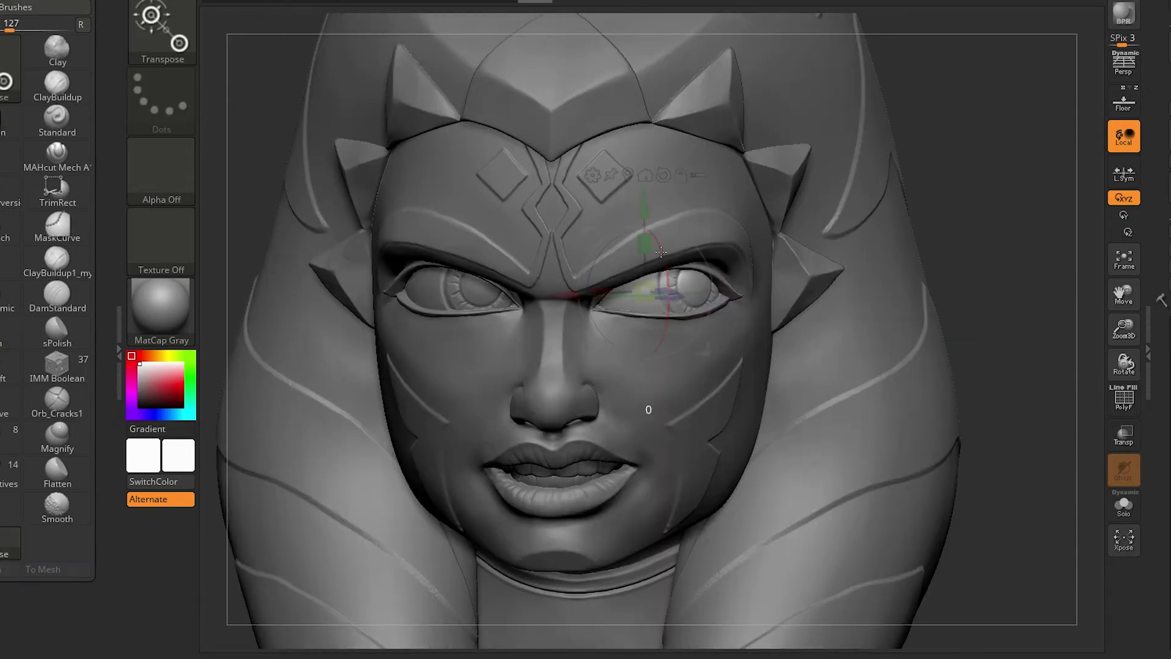
key(q)
mouse_move(1061, 135)
mouse_down()
mouse_move(998, 132)
mouse_move(777, 289)
mouse_up()
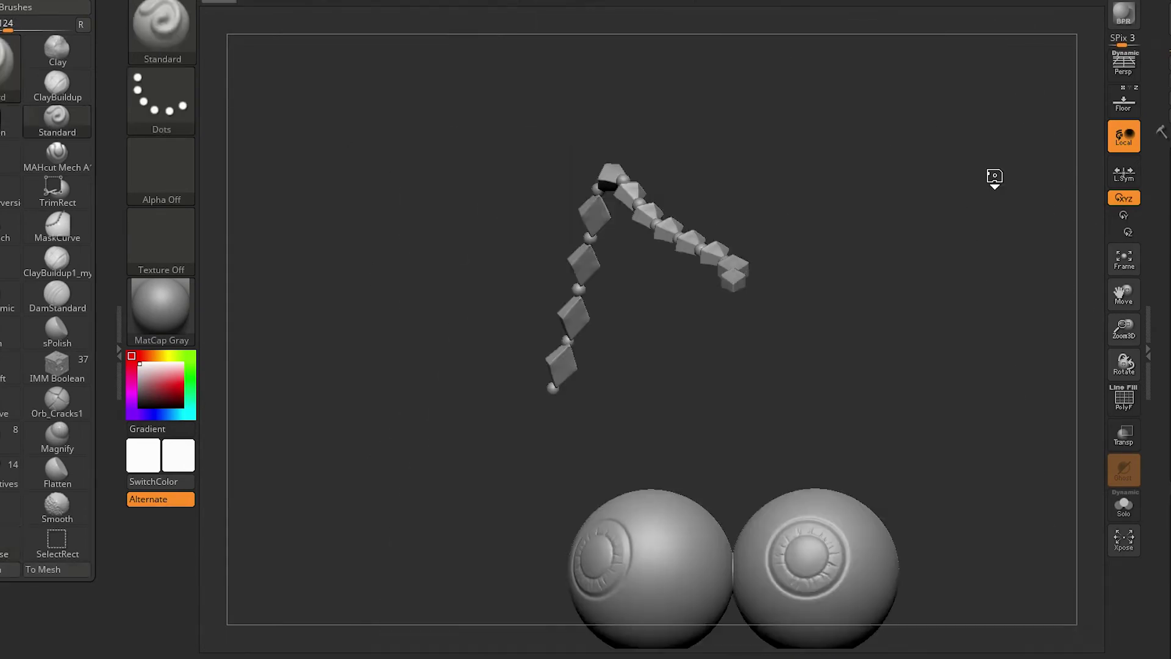
Solo the bead chain subtool and inspect its fit across the headdress.
drag(1007, 170, 984, 232)
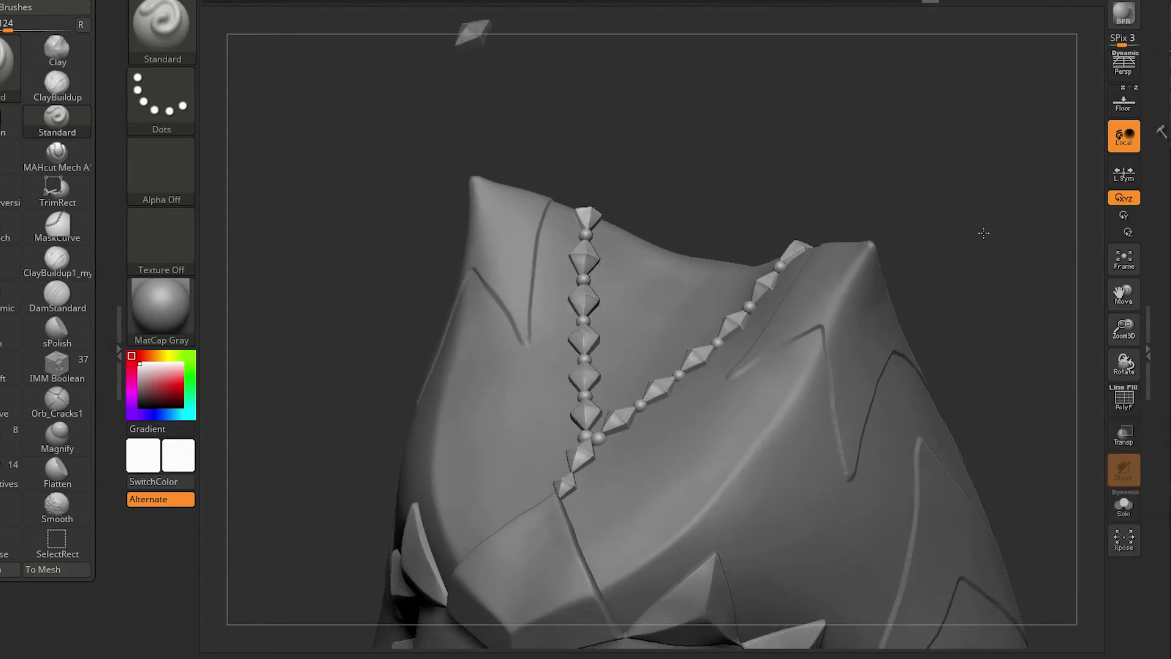
click(1124, 504)
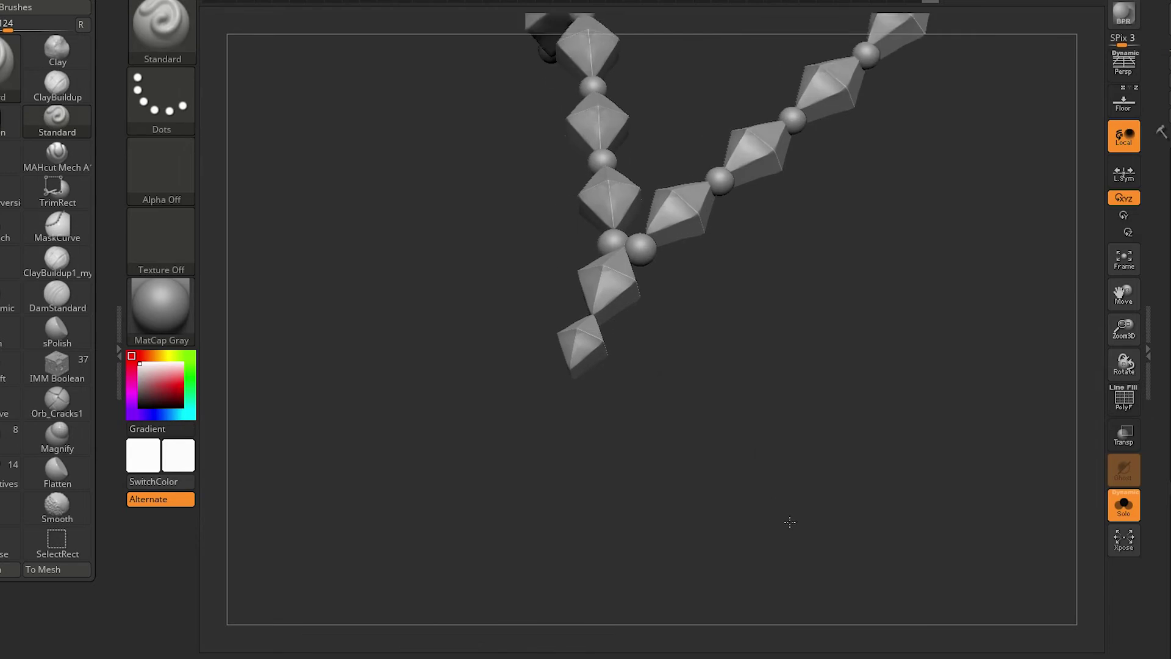
drag(790, 522, 796, 428)
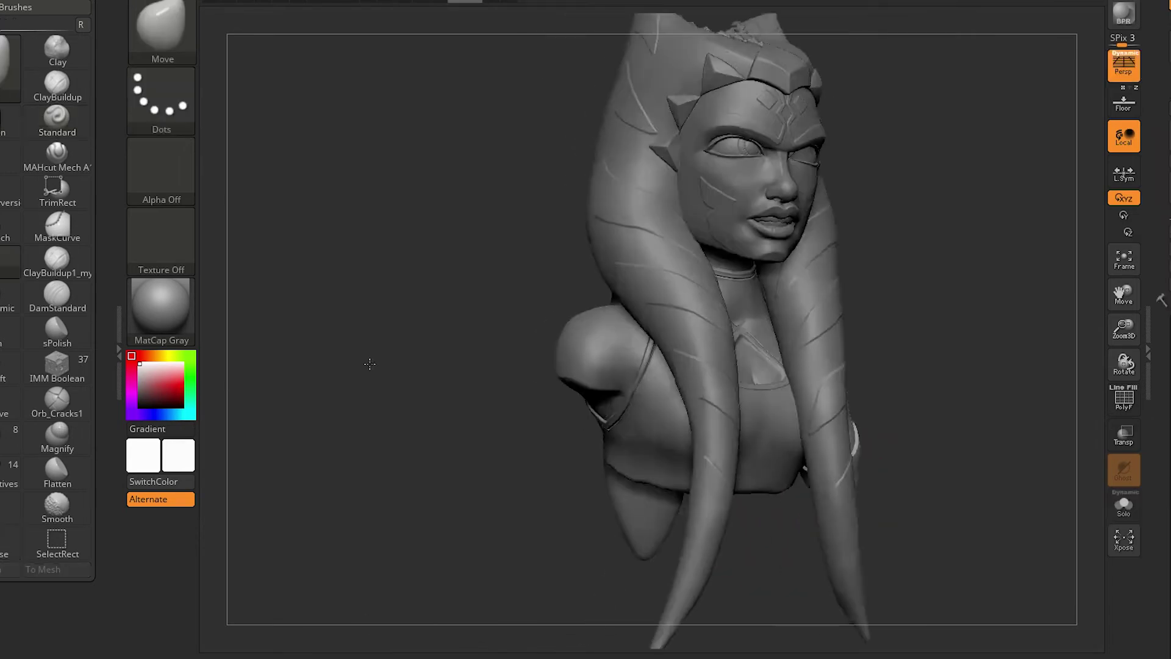
mouse_move(909, 271)
mouse_down()
mouse_move(946, 306)
mouse_move(910, 305)
mouse_move(832, 373)
mouse_move(423, 380)
mouse_up()
Smooth the lekku with sPolish while orbiting around their tips.
key(b)
key(Escape)
key(b)
key(s)
key(p)
mouse_move(423, 380)
mouse_down()
mouse_move(478, 395)
mouse_move(452, 460)
mouse_move(550, 391)
mouse_move(962, 303)
mouse_up()
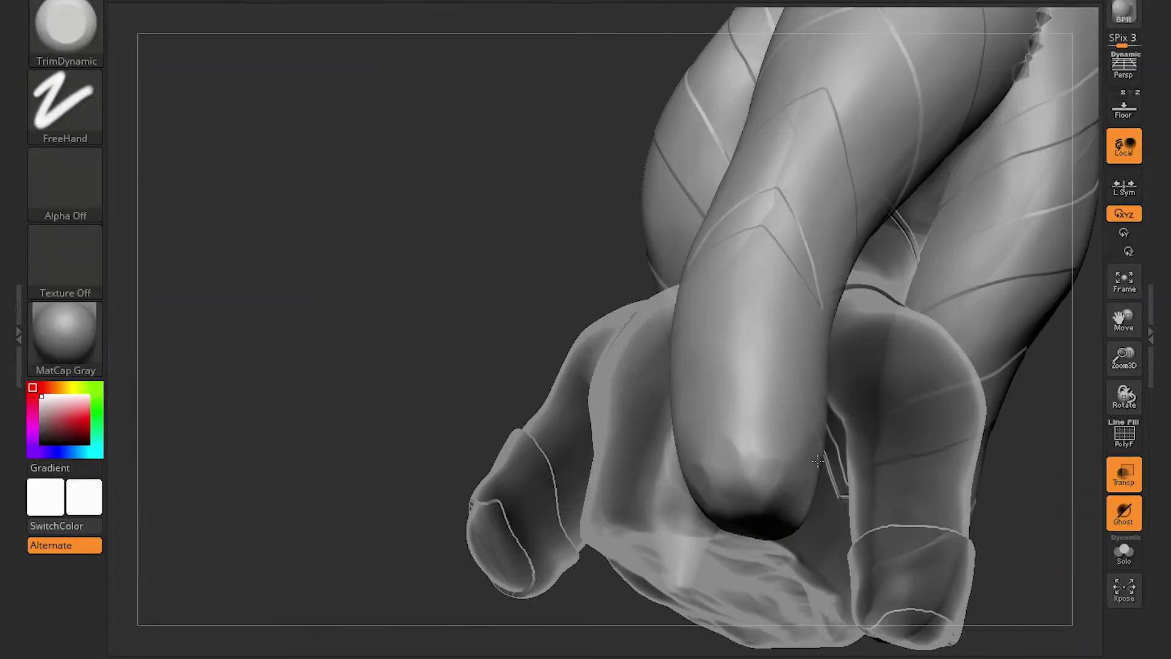
mouse_move(817, 461)
mouse_down()
mouse_move(836, 486)
mouse_move(732, 431)
mouse_move(882, 264)
mouse_move(718, 409)
mouse_move(920, 250)
mouse_move(865, 303)
mouse_move(844, 272)
mouse_move(572, 400)
mouse_move(677, 395)
mouse_move(596, 504)
mouse_move(554, 415)
mouse_up()
Shape the lekku tips with the Move and TrimDynamic brushes.
key(b)
key(m)
key(v)
mouse_move(685, 385)
mouse_down()
mouse_move(863, 340)
mouse_move(865, 368)
mouse_move(627, 465)
mouse_move(766, 280)
mouse_move(615, 542)
mouse_move(588, 458)
mouse_move(573, 470)
mouse_move(886, 428)
mouse_move(824, 439)
mouse_move(915, 317)
mouse_move(756, 368)
mouse_move(872, 408)
mouse_move(884, 371)
mouse_move(746, 363)
mouse_up()
key(b)
key(t)
key(d)
Adjust the lekku tips again with Move and finish them with hPolish.
key(b)
key(m)
key(v)
key(b)
key(h)
key(p)
mouse_move(677, 440)
mouse_down()
mouse_move(745, 392)
mouse_move(717, 431)
mouse_up()
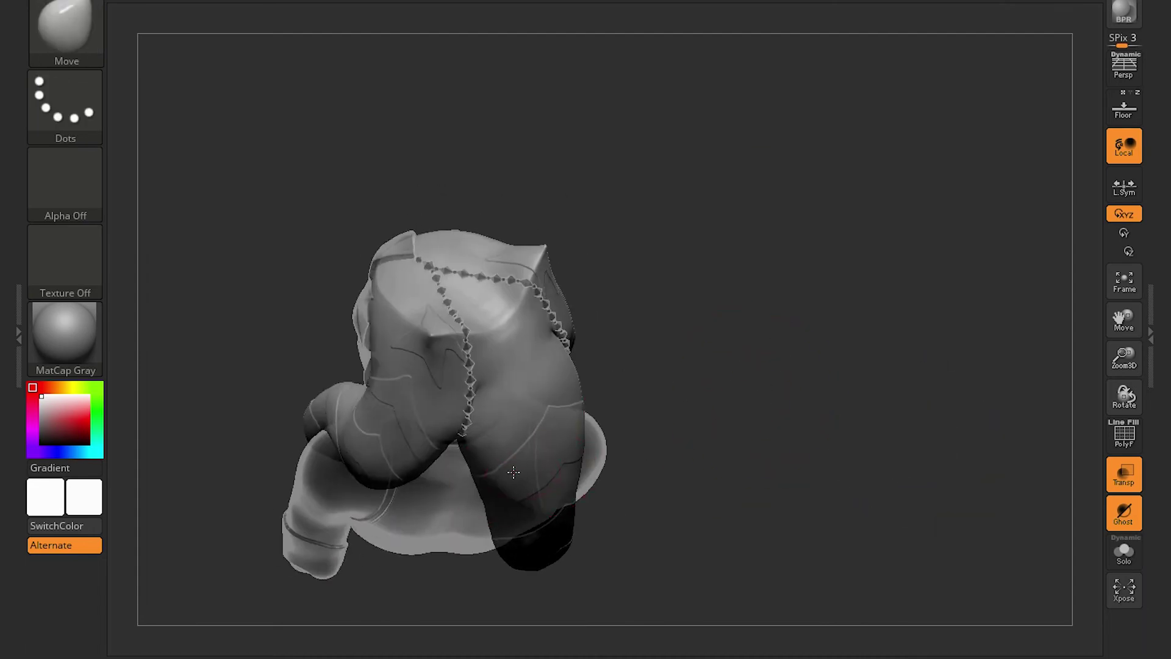
Carve chevron stripe grooves down the back lekku with DamStandard.
mouse_move(677, 464)
mouse_down()
mouse_move(734, 463)
mouse_move(667, 332)
mouse_move(493, 372)
mouse_move(392, 418)
mouse_move(706, 210)
mouse_move(454, 194)
mouse_up()
key(b)
key(d)
key(s)
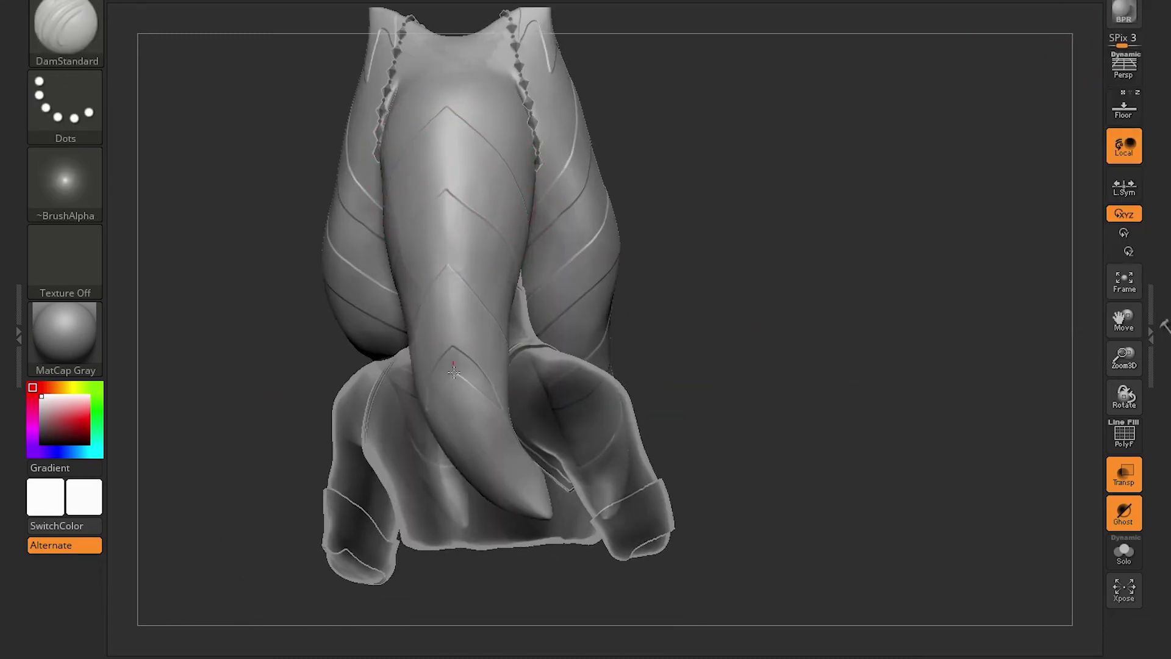
mouse_move(451, 326)
mouse_down()
mouse_move(713, 322)
mouse_move(448, 182)
mouse_up()
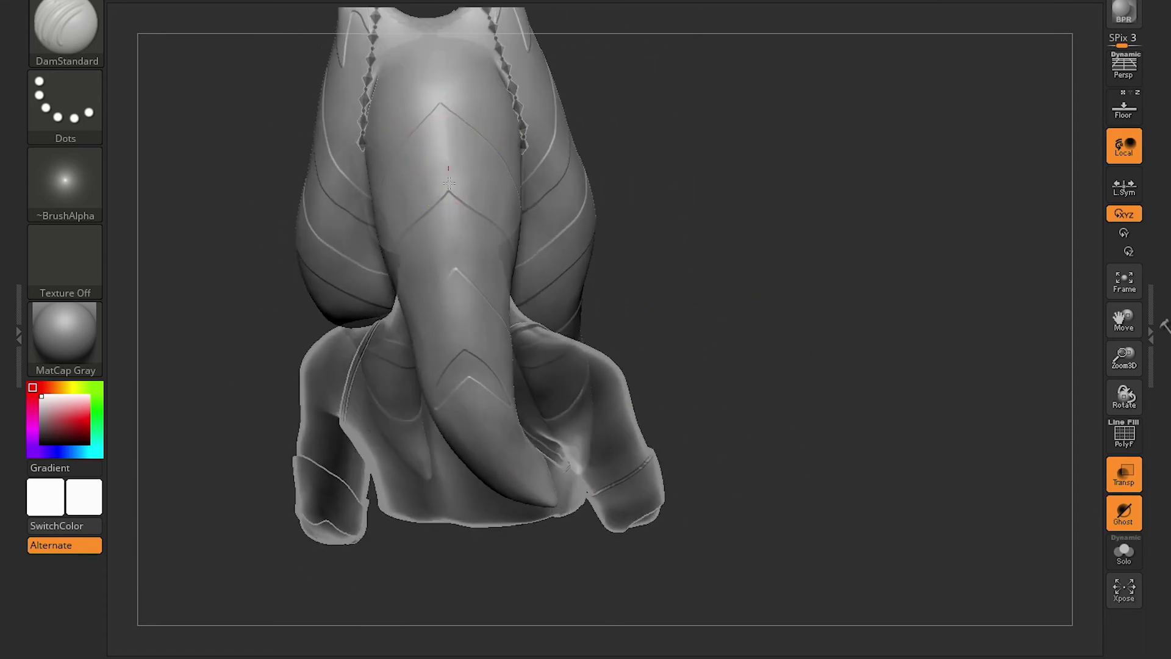
drag(812, 357, 354, 627)
Sharpen the chevron creases with Pinch, adjust them with Move, and recut with DamStandard.
key(b)
key(p)
key(i)
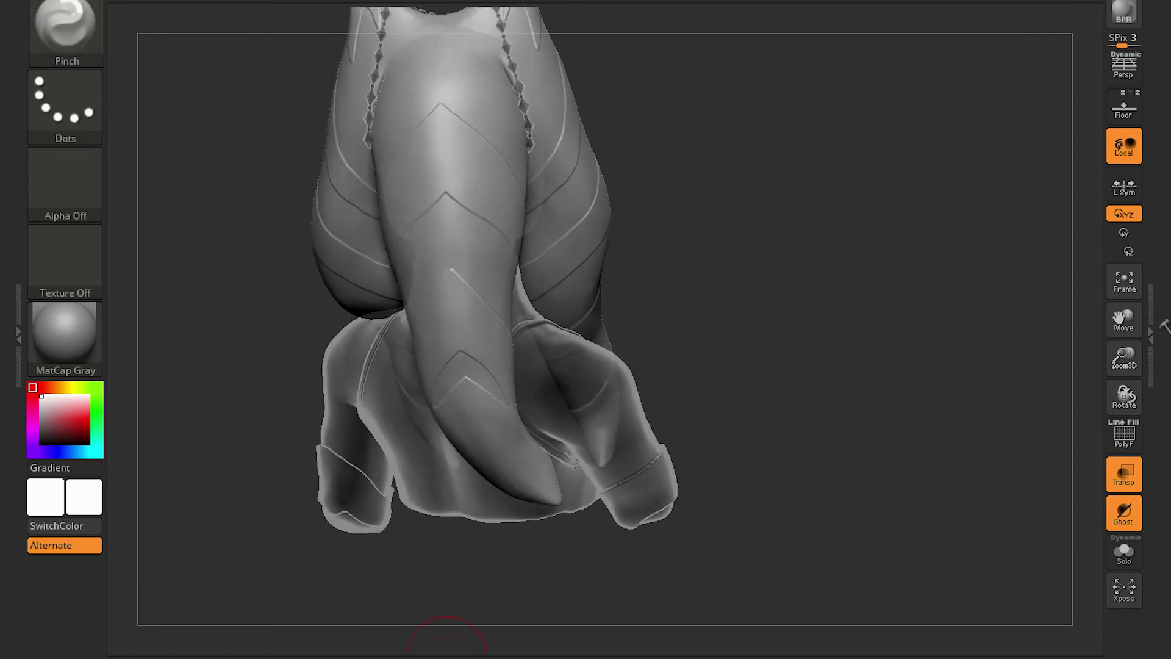
mouse_move(340, 616)
mouse_down()
mouse_move(750, 243)
mouse_move(389, 130)
mouse_up()
key(b)
key(m)
key(v)
mouse_move(486, 100)
mouse_down()
mouse_move(522, 470)
mouse_move(759, 236)
mouse_up()
key(b)
key(d)
key(s)
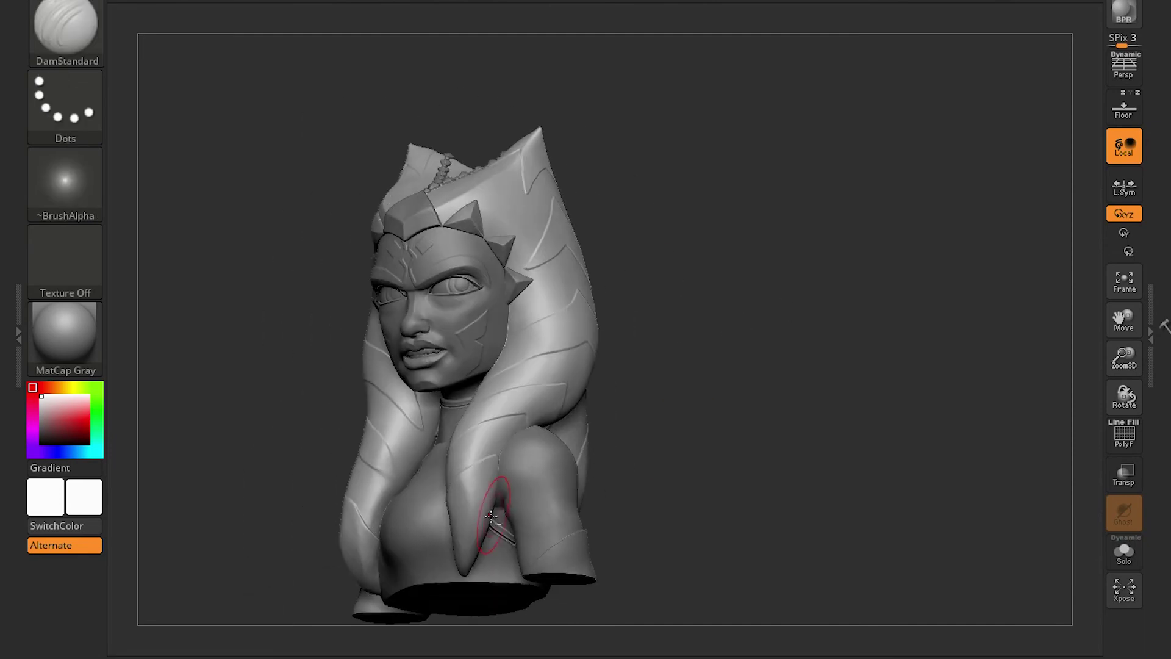
drag(885, 366, 719, 348)
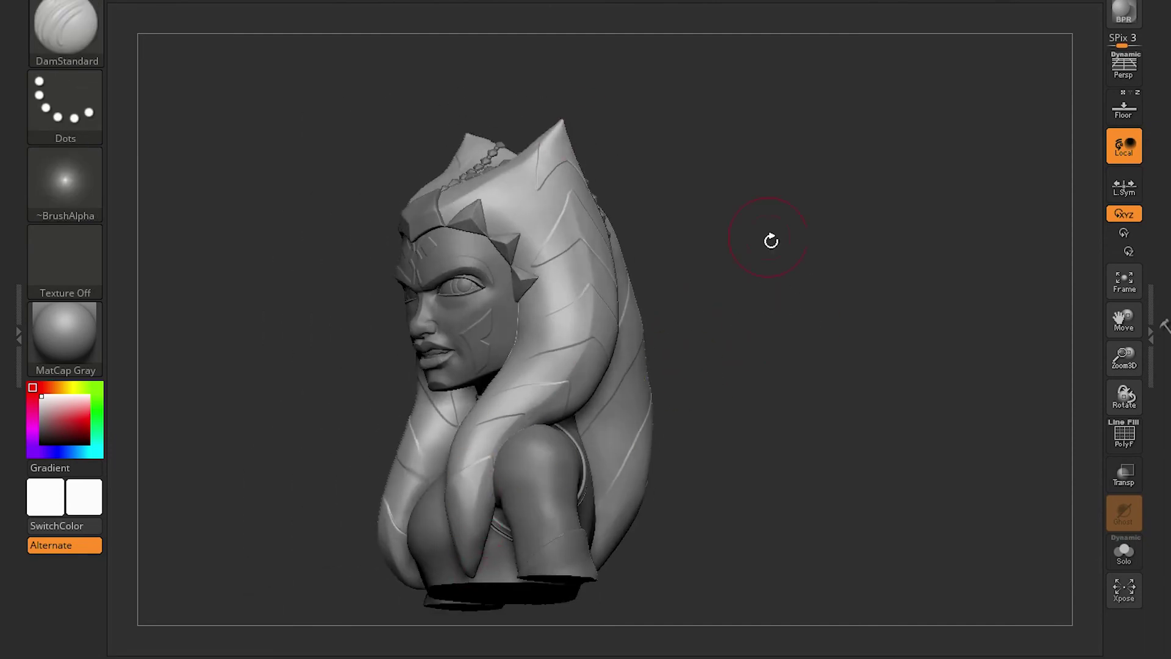
drag(771, 241, 448, 526)
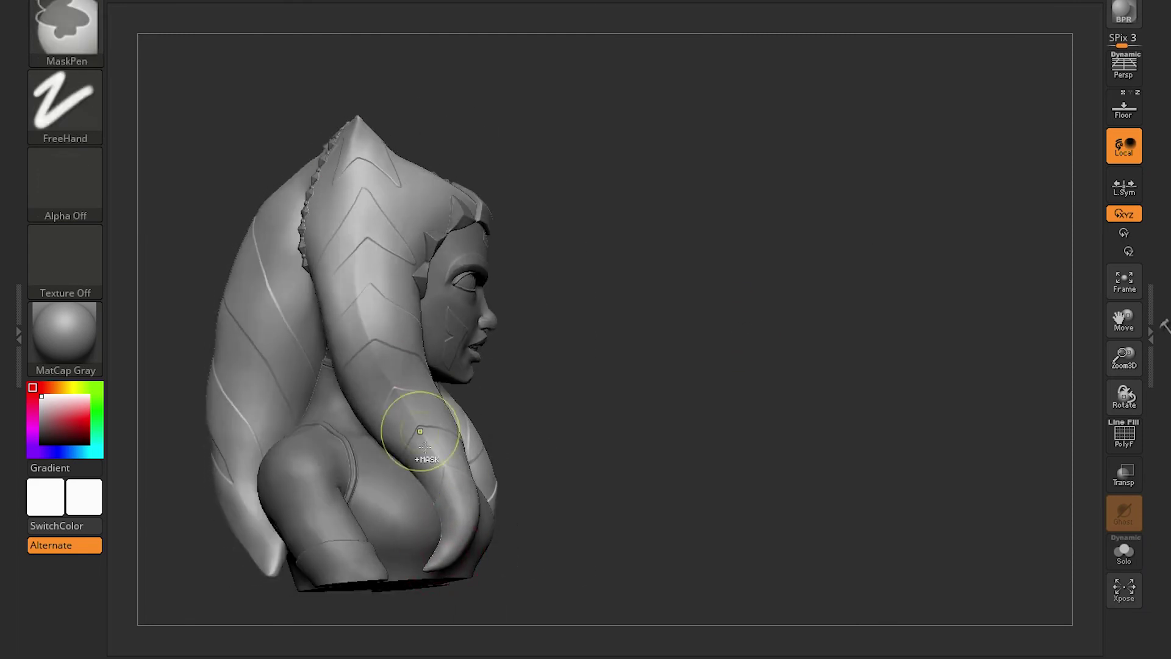